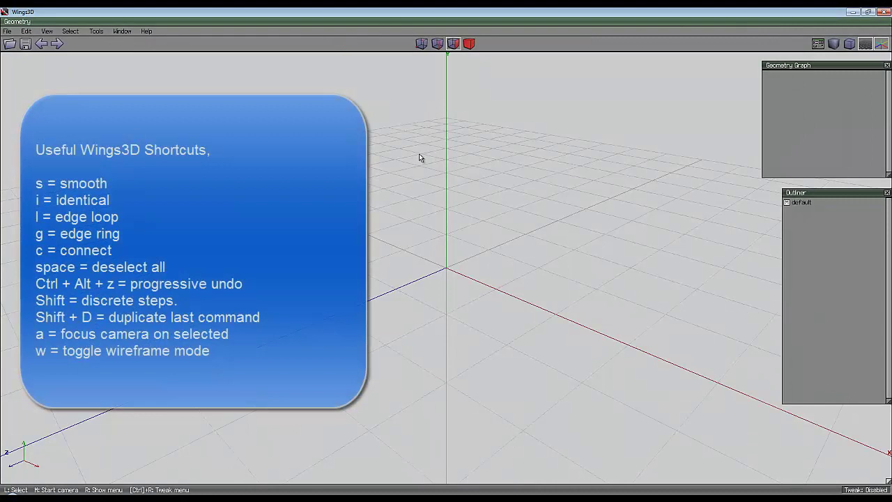
Create a torus with 12 sections, keeping the other torus options at their defaults
{"action": "right_click", "coordinate": [419, 153]}
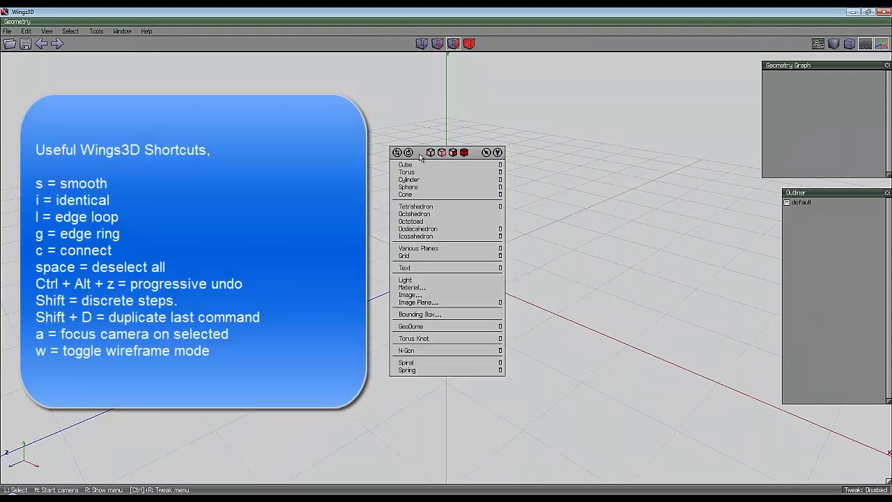
{"action": "left_click", "coordinate": [499, 172]}
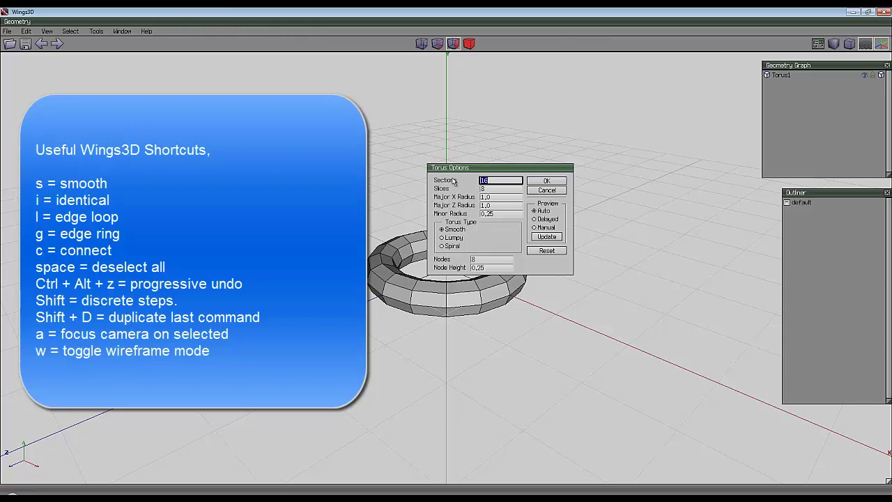
{"action": "type", "text": "12"}
{"action": "left_click_drag", "start_coordinate": [506, 174], "coordinate": [616, 194]}
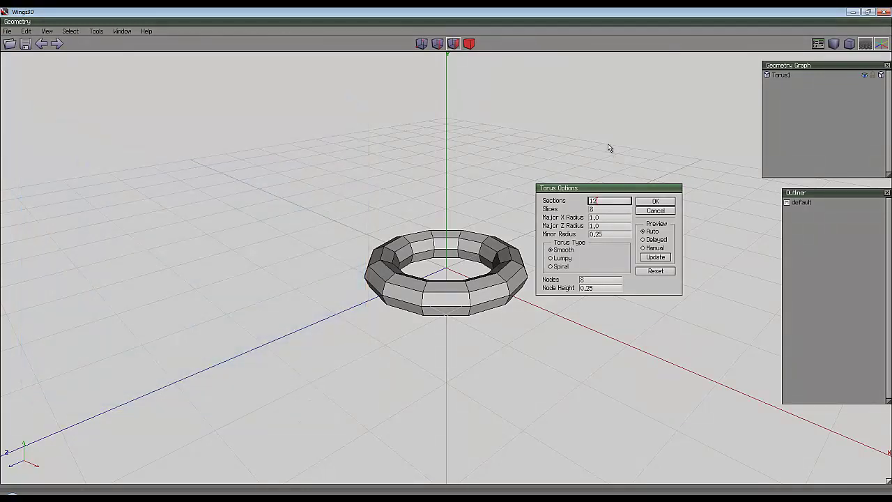
{"action": "left_click", "coordinate": [655, 201]}
Inset all faces of the torus slightly and collapse the inset faces into vertices
{"action": "middle_click_drag", "start_coordinate": [562, 191], "coordinate": [477, 57]}
{"action": "left_click", "coordinate": [468, 214]}
{"action": "left_click", "coordinate": [453, 44]}
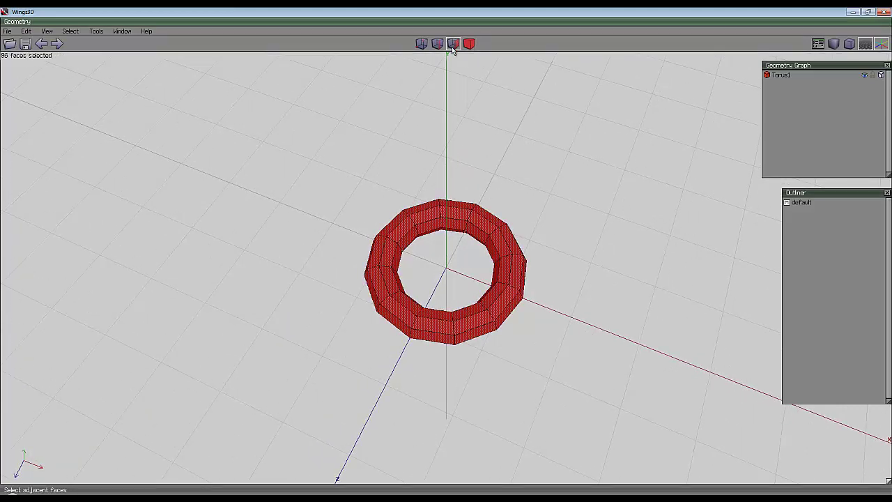
{"action": "right_click", "coordinate": [440, 161]}
{"action": "left_click", "coordinate": [446, 276]}
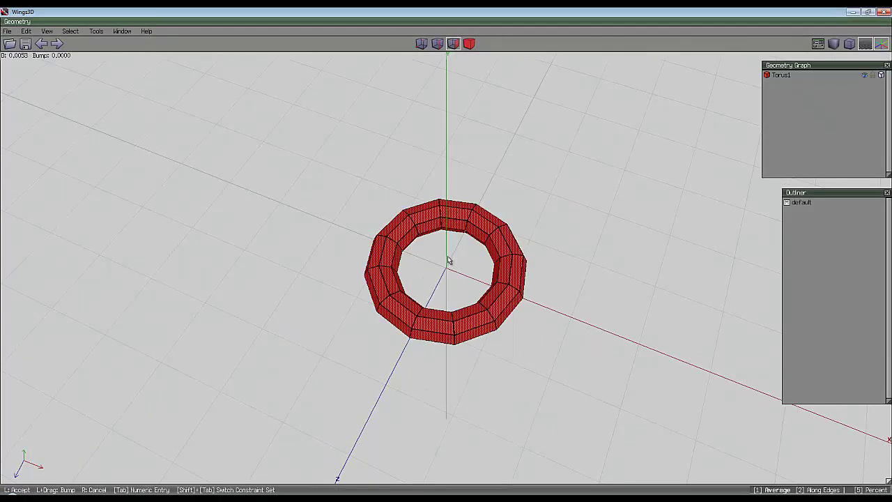
{"action": "left_click", "coordinate": [453, 228]}
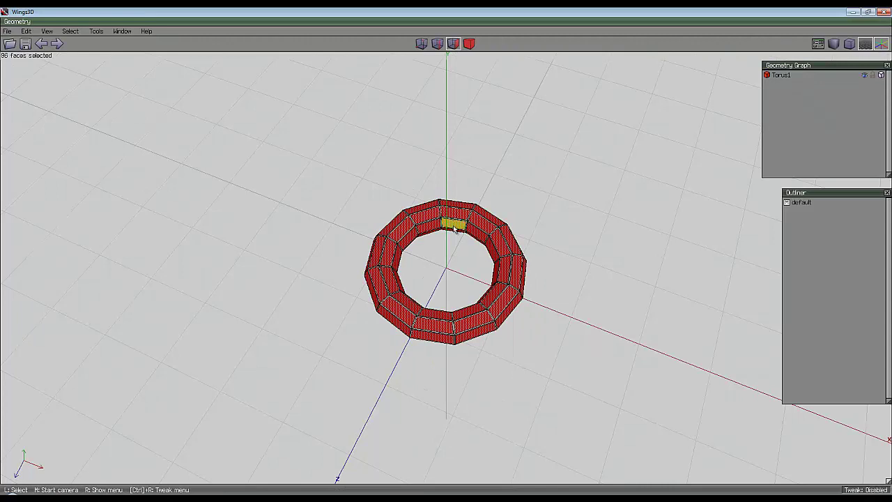
{"action": "right_click", "coordinate": [439, 149]}
{"action": "left_click", "coordinate": [440, 346]}
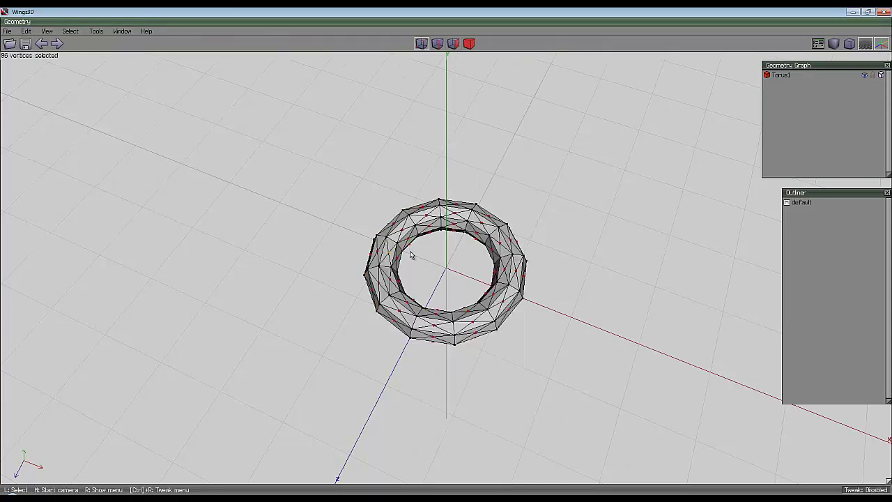
Select the edges adjacent to the collapsed vertices, invert the selection and dissolve the original grid edges to leave a diagonal mesh
{"action": "left_click", "coordinate": [437, 44]}
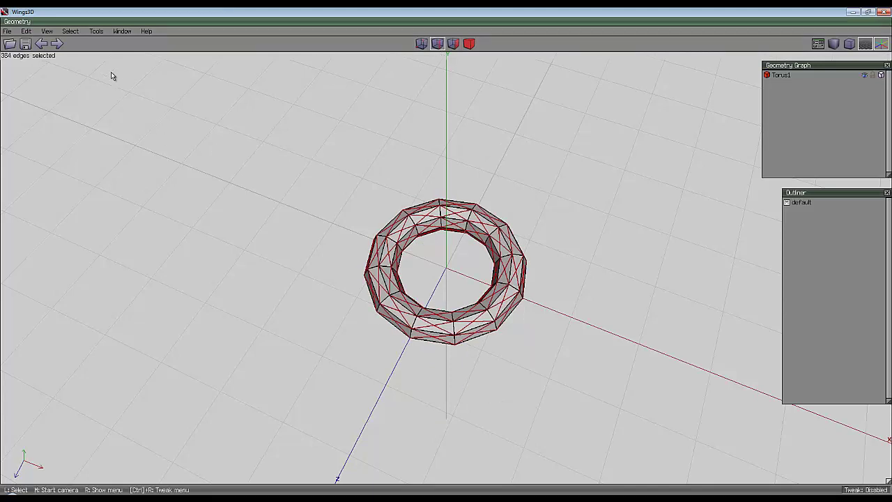
{"action": "left_click", "coordinate": [70, 31]}
{"action": "left_click", "coordinate": [90, 130]}
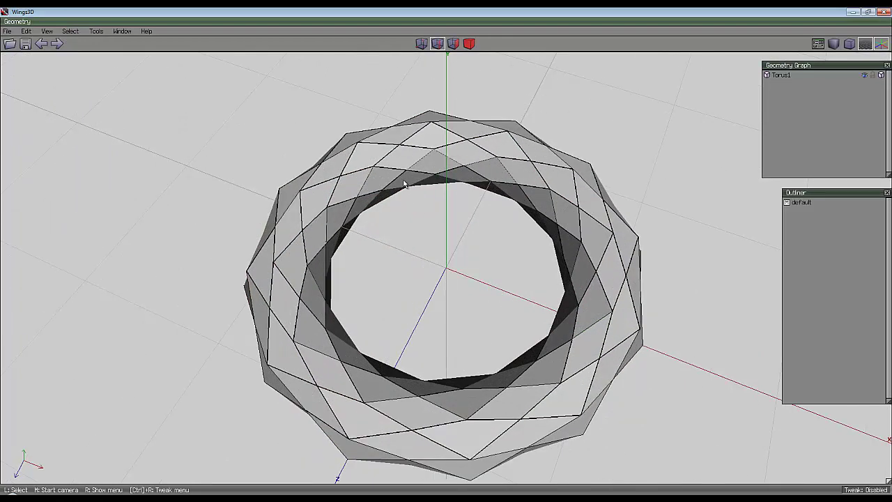
Select the spiralling band of faces through a diagonal edge ring and shell extrude it 0.2 along its normal
{"action": "left_click", "coordinate": [390, 157]}
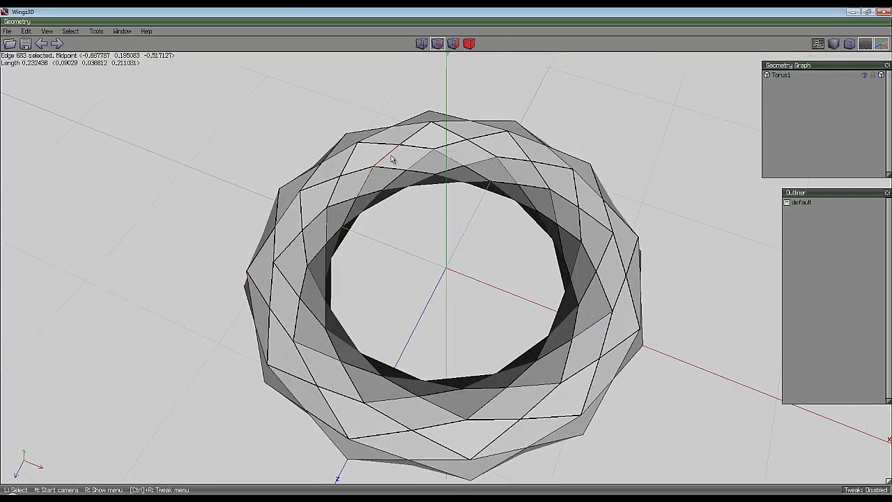
{"action": "key", "text": "g"}
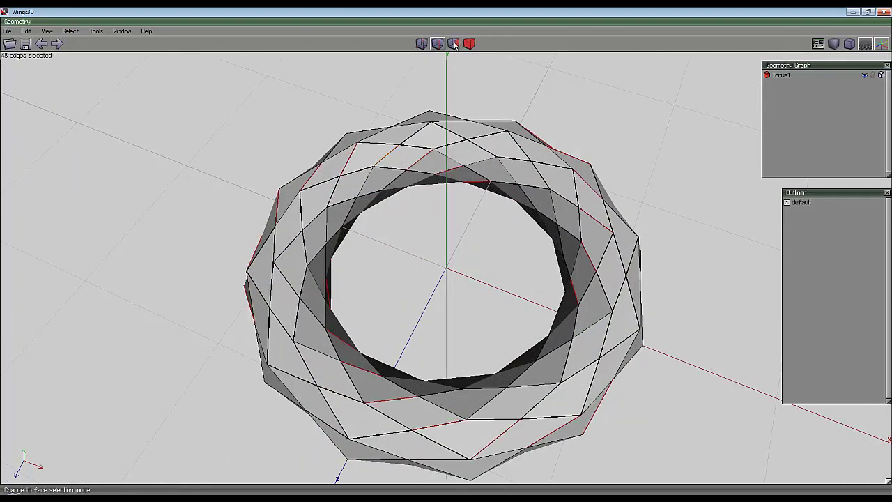
{"action": "left_click", "coordinate": [453, 43]}
{"action": "right_click", "coordinate": [497, 132]}
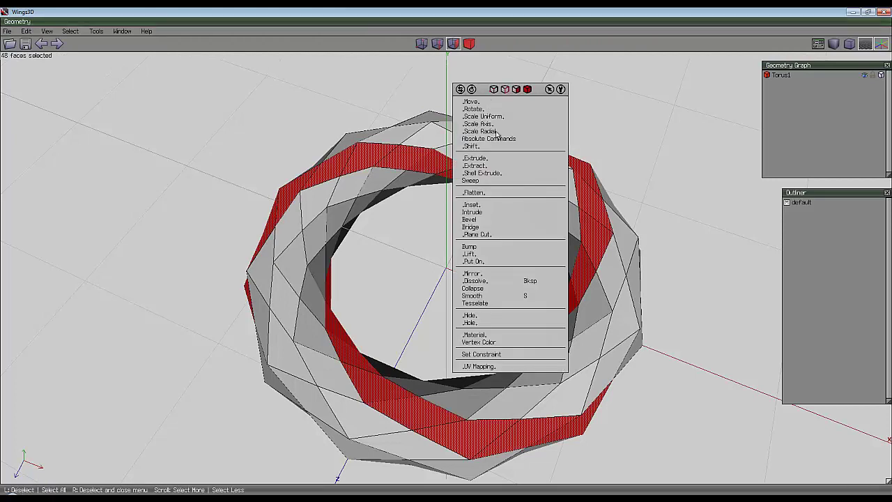
{"action": "left_click", "coordinate": [499, 173]}
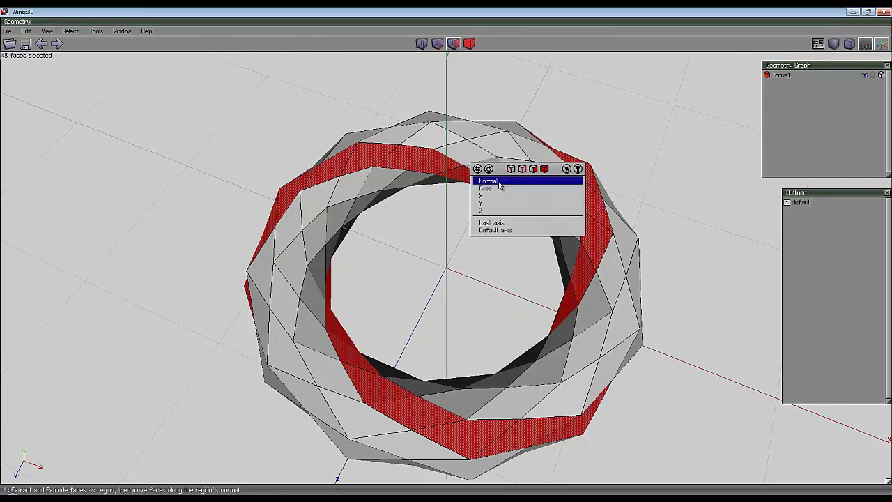
{"action": "left_click", "coordinate": [500, 181]}
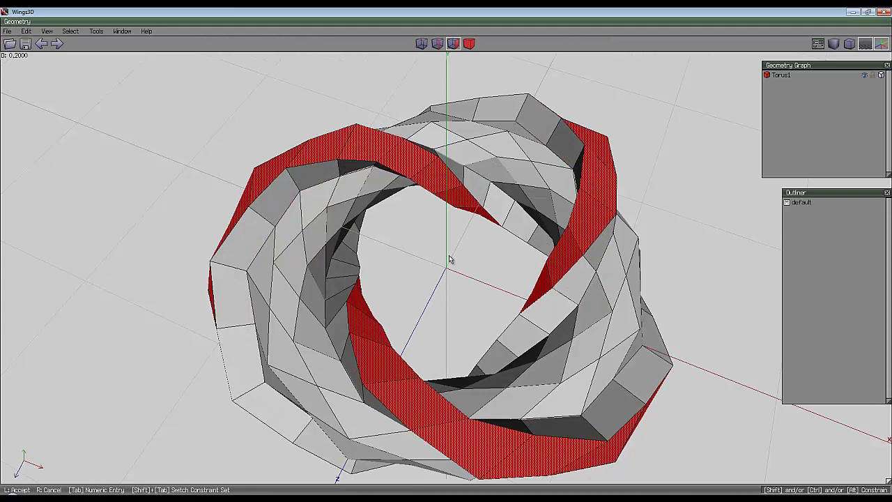
{"action": "left_click", "coordinate": [449, 259]}
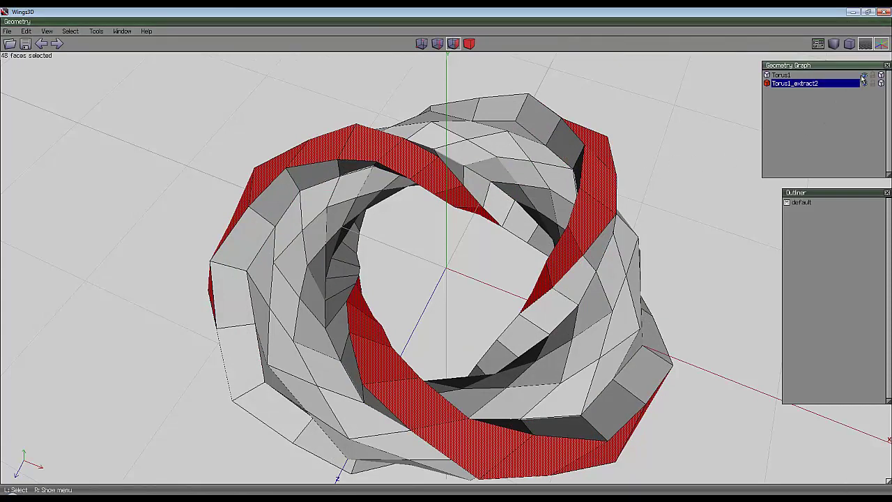
Hide the original torus and deselect all faces of the extracted shell
{"action": "left_click", "coordinate": [863, 76]}
{"action": "scroll", "coordinate": [540, 167], "scroll_direction": "down", "scroll_amount": 3}
{"action": "middle_click", "coordinate": [540, 167]}
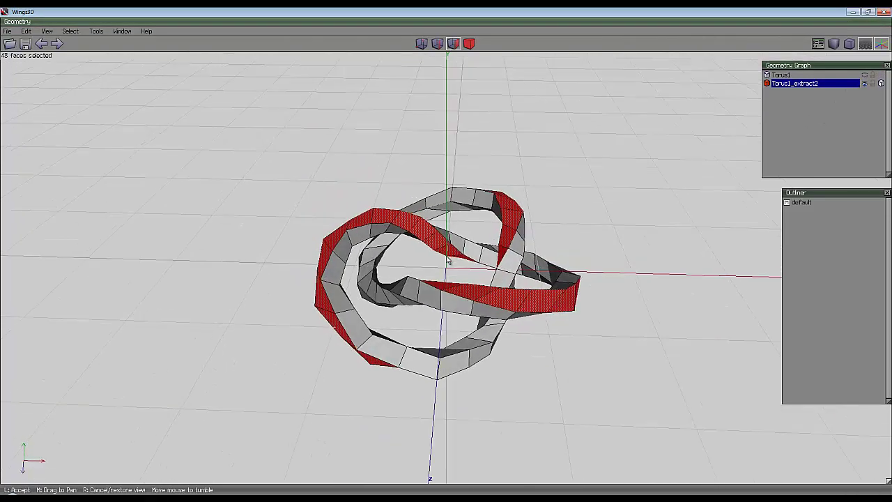
{"action": "left_click", "coordinate": [450, 259]}
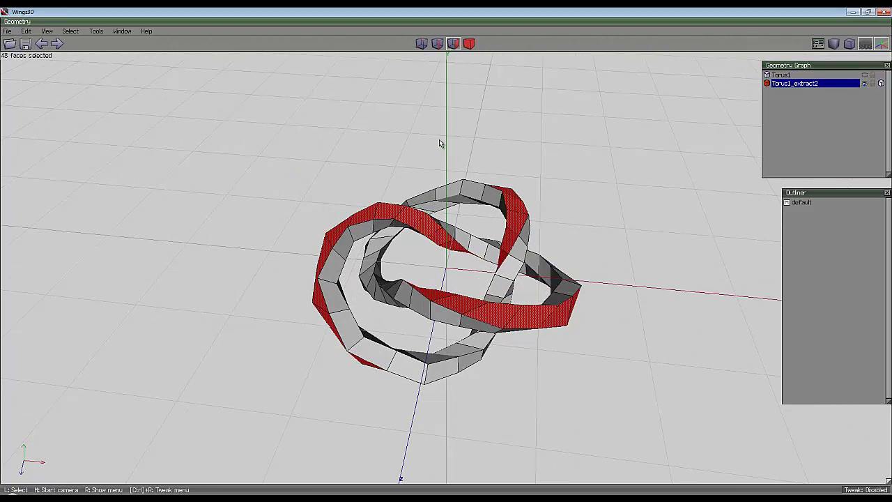
{"action": "key", "text": "space"}
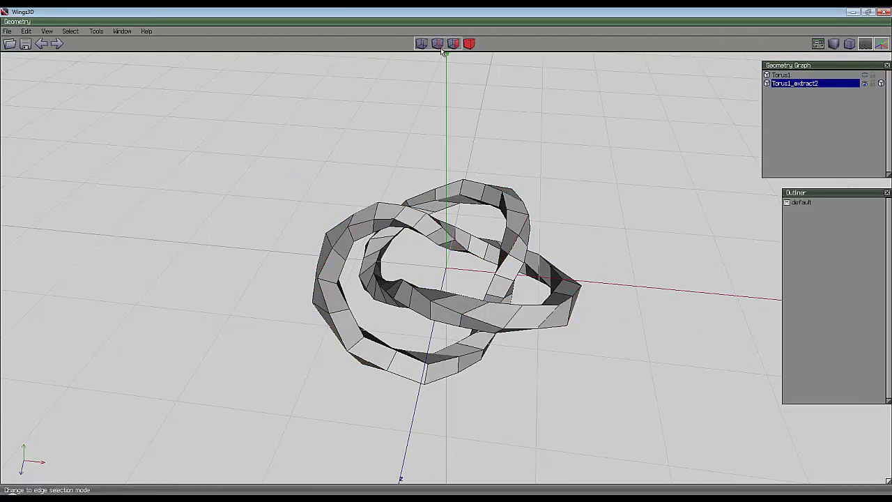
Select all cross-section edge loops of the shell via an edge ring and circularise them with a diametric factor of about 2.1
{"action": "key", "text": "2"}
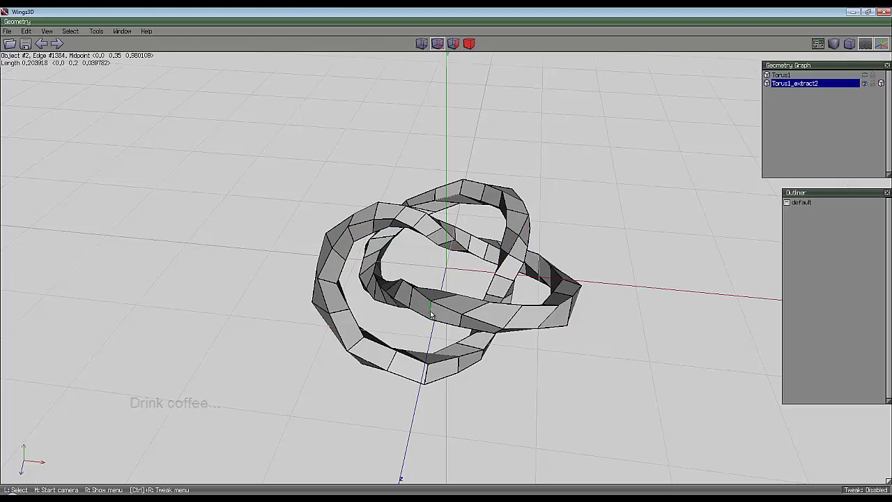
{"action": "left_click", "coordinate": [431, 315]}
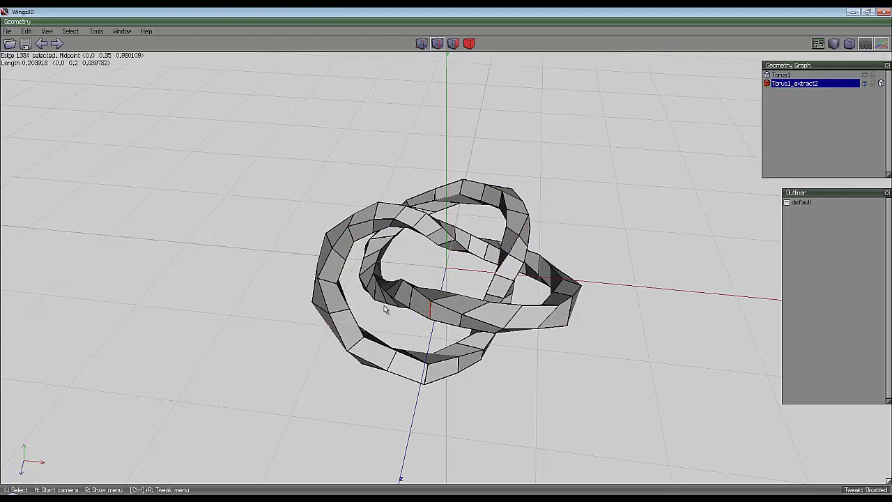
{"action": "key", "text": "g"}
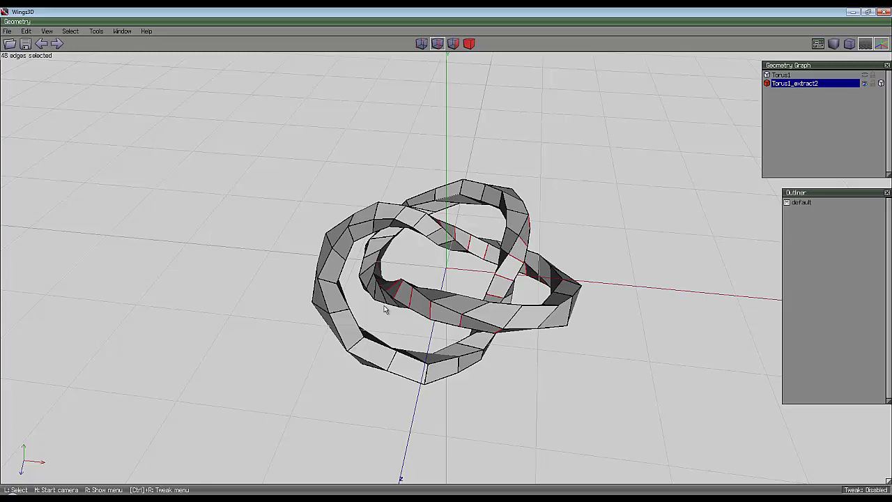
{"action": "key", "text": "l"}
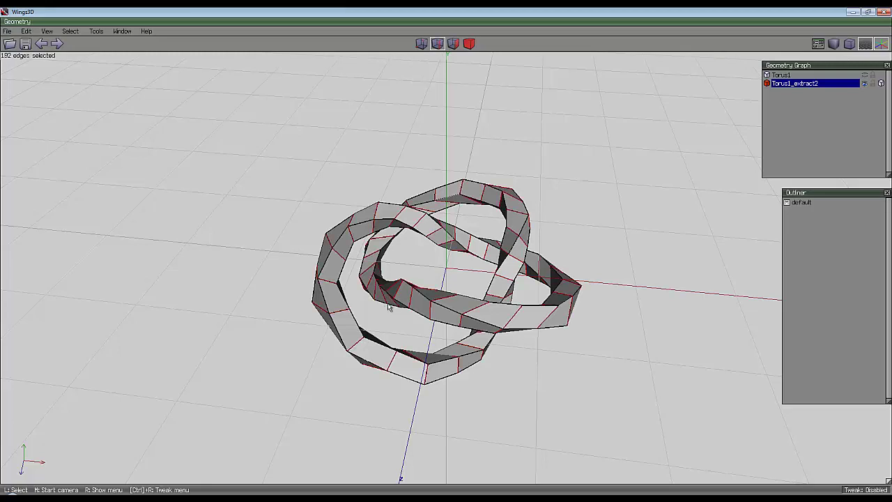
{"action": "right_click", "coordinate": [498, 156]}
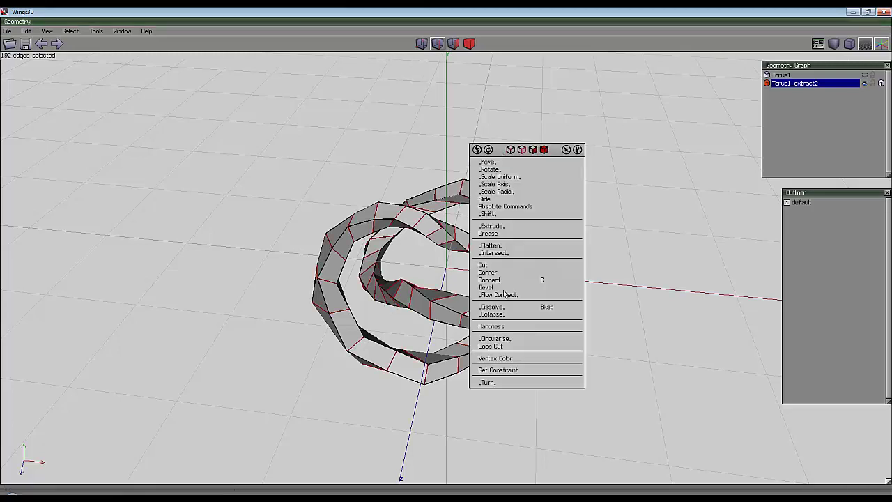
{"action": "left_click", "coordinate": [506, 339]}
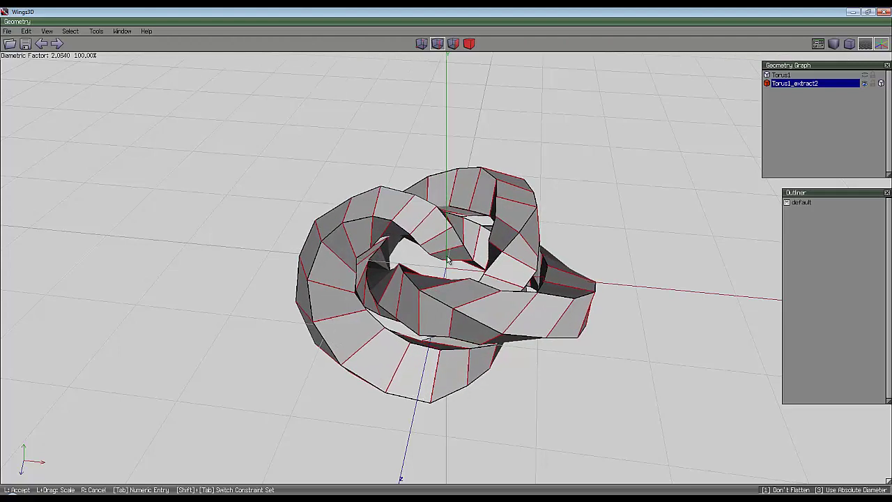
{"action": "left_click", "coordinate": [516, 342]}
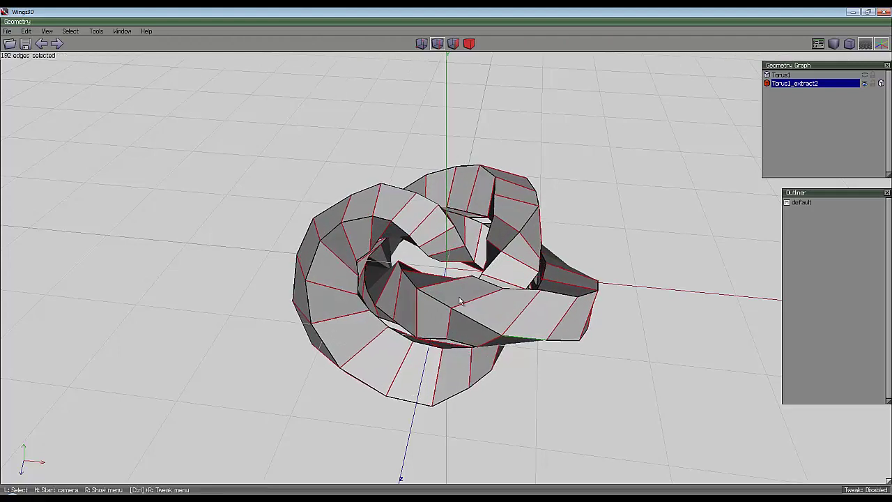
Invert the edge selection to the lengthwise edges of the knot and bevel them by about 0.007
{"action": "left_click", "coordinate": [71, 31]}
{"action": "left_click", "coordinate": [102, 132]}
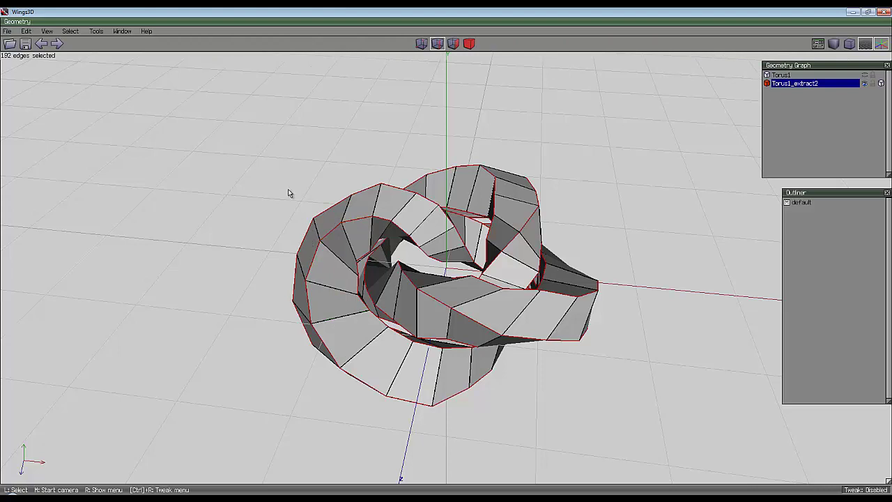
{"action": "right_click", "coordinate": [409, 103]}
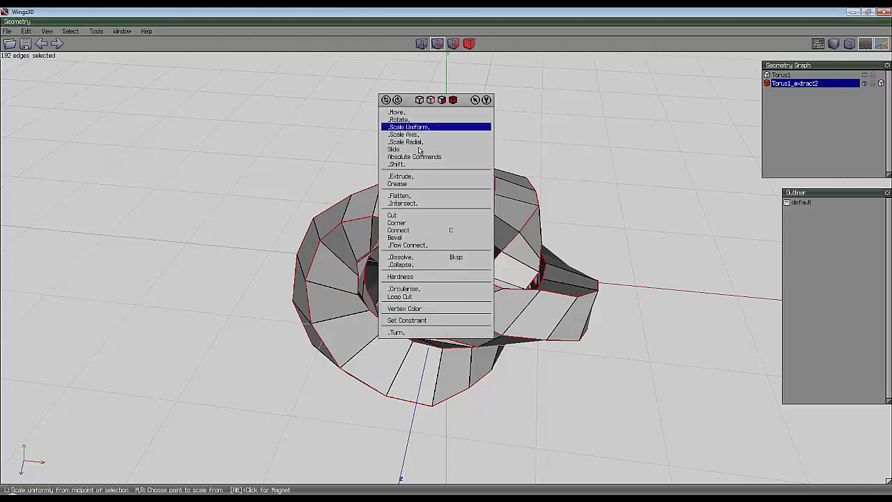
{"action": "left_click", "coordinate": [416, 238]}
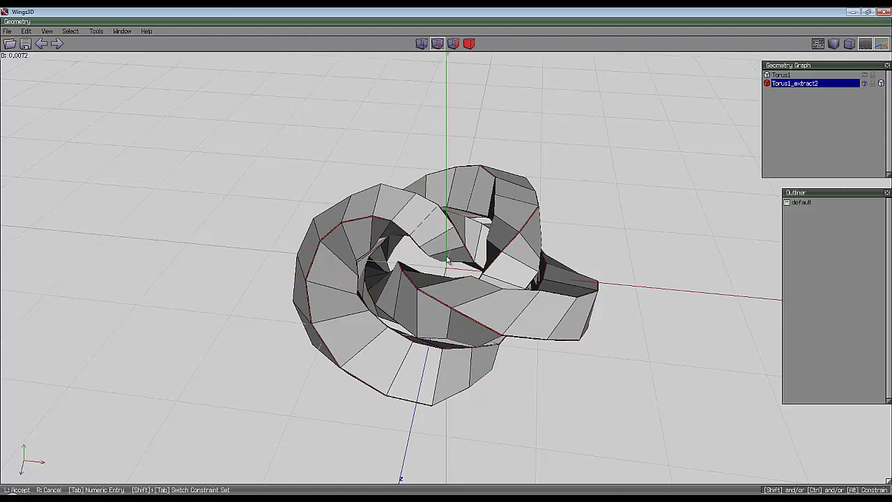
{"action": "left_click", "coordinate": [447, 261]}
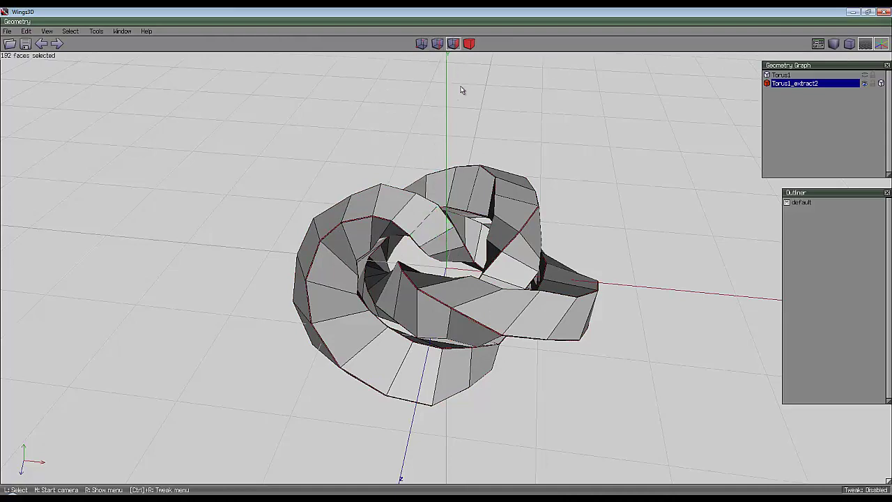
Convert the selection to the whole knot body and smooth it once
{"action": "scroll", "coordinate": [462, 93], "scroll_direction": "up", "scroll_amount": 3}
{"action": "middle_click_drag", "start_coordinate": [424, 105], "coordinate": [416, 98]}
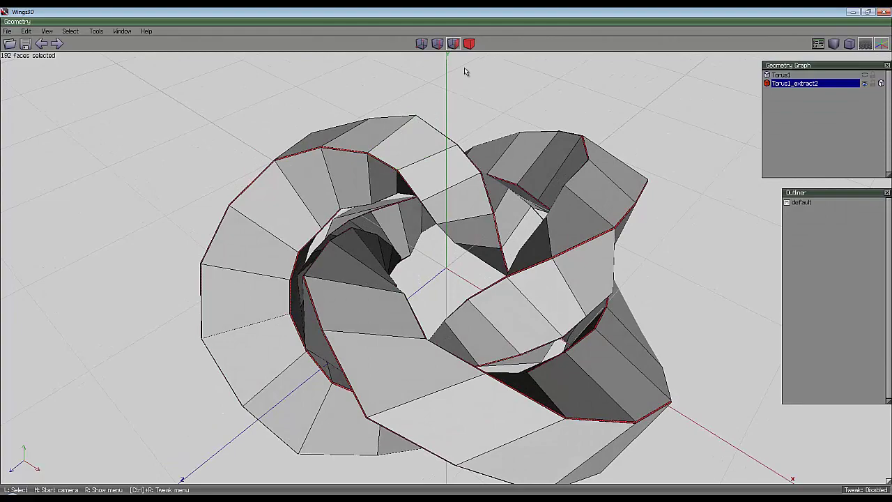
{"action": "left_click", "coordinate": [470, 45]}
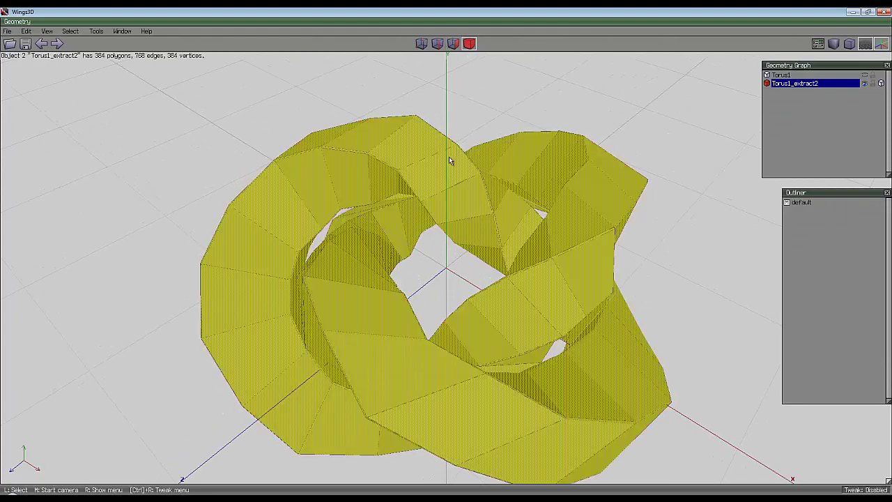
{"action": "left_click", "coordinate": [449, 181]}
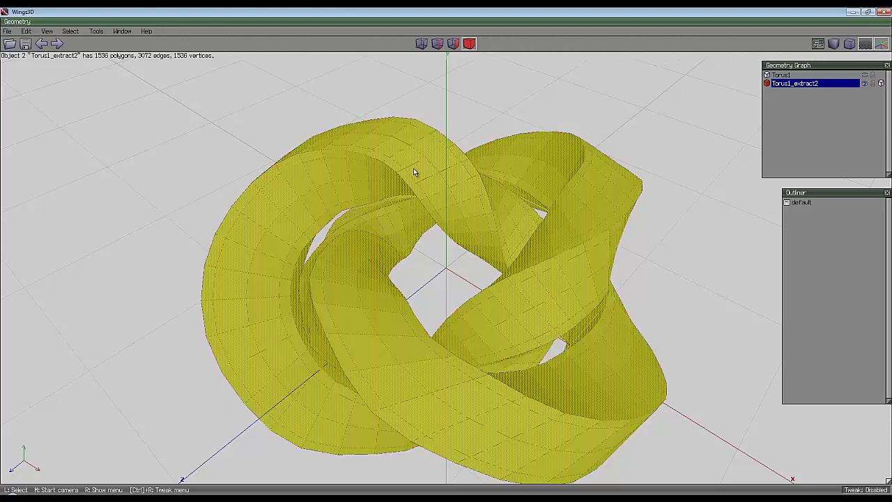
Select the four lengthwise edge loops running along the corners of the knot body
{"action": "left_click", "coordinate": [437, 44]}
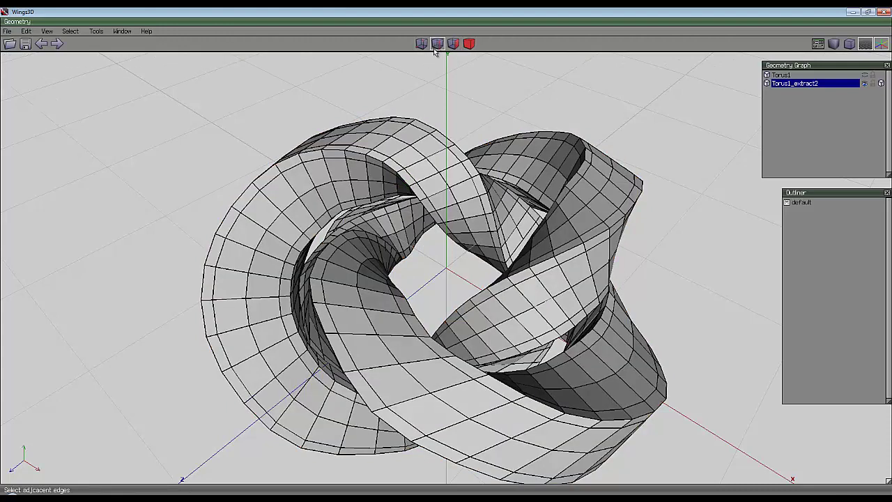
{"action": "left_click", "coordinate": [358, 155]}
{"action": "left_click", "coordinate": [404, 120]}
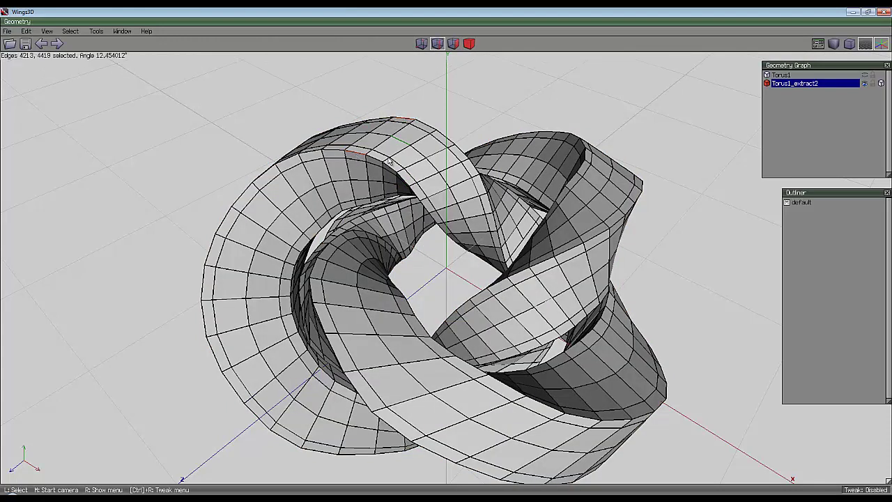
{"action": "left_click", "coordinate": [364, 207]}
{"action": "middle_click_drag", "start_coordinate": [364, 207], "coordinate": [411, 278]}
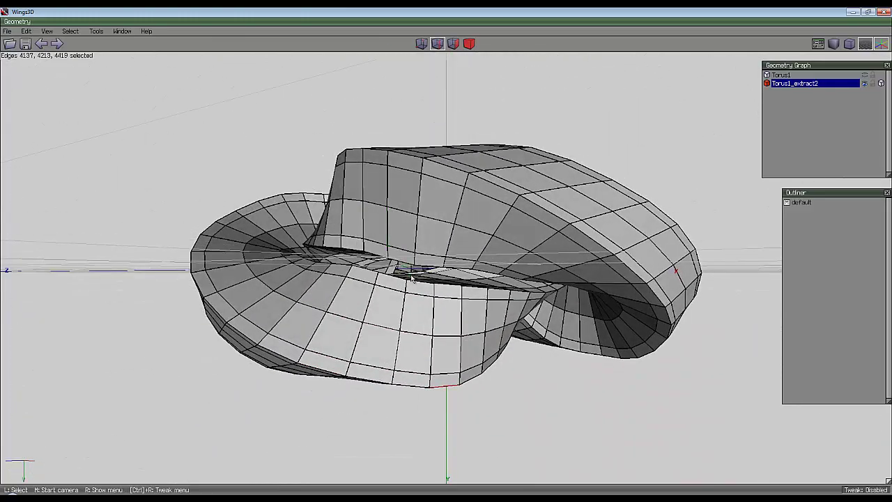
{"action": "left_click", "coordinate": [413, 278]}
{"action": "middle_click", "coordinate": [410, 327]}
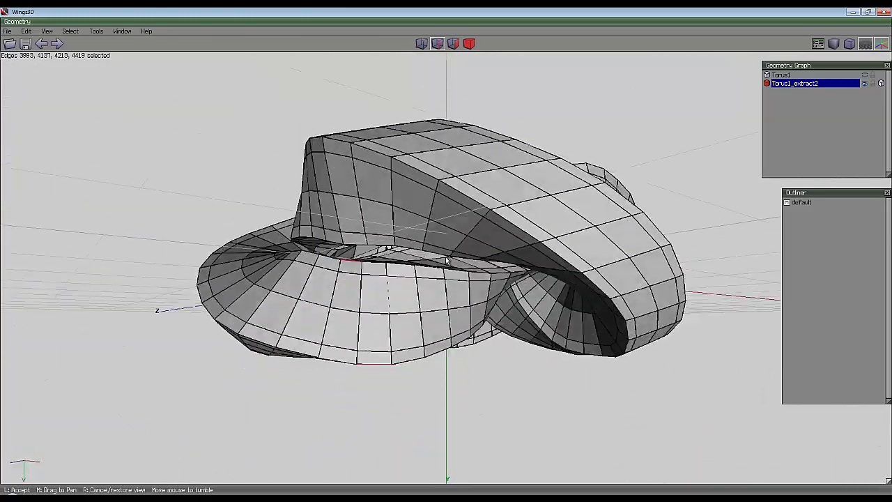
{"action": "left_click", "coordinate": [409, 315]}
{"action": "key", "text": "l"}
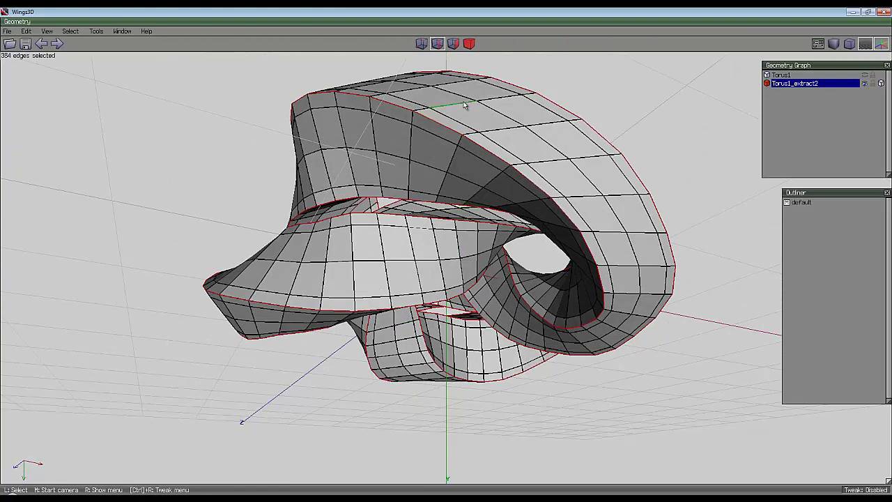
Convert the corner edge loops to their adjacent faces and store that face selection
{"action": "left_click", "coordinate": [453, 43]}
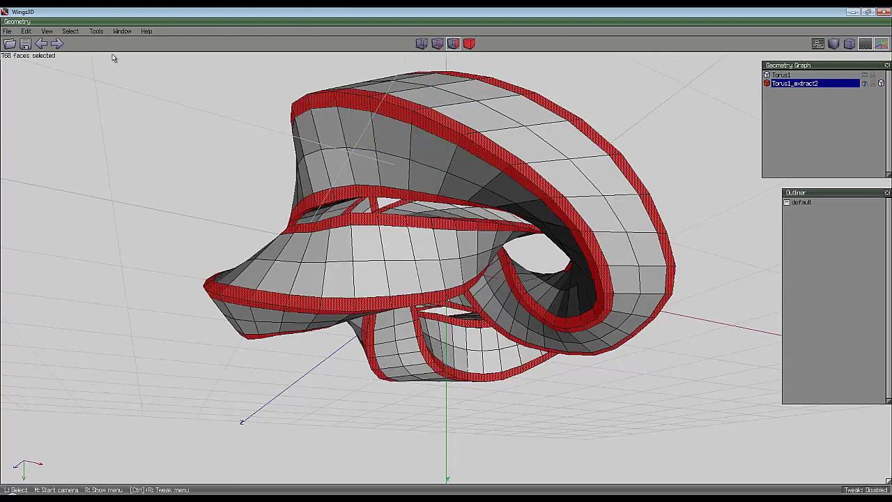
{"action": "left_click", "coordinate": [71, 30]}
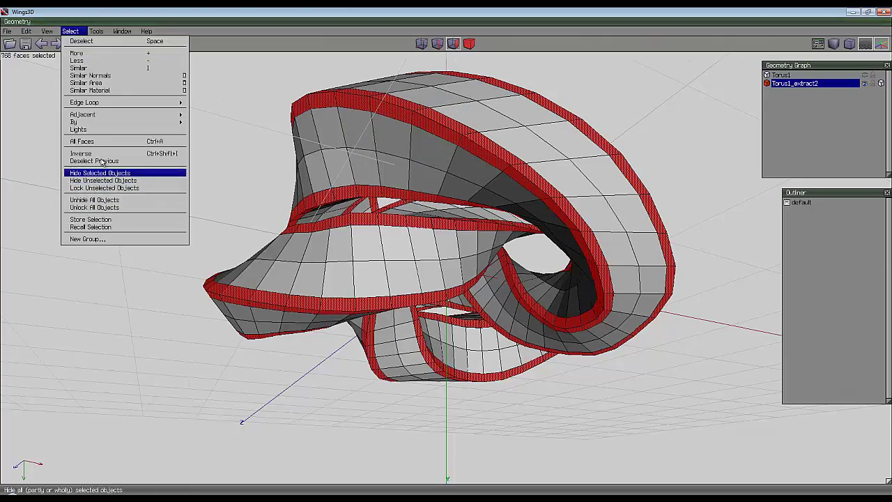
{"action": "left_click", "coordinate": [103, 222]}
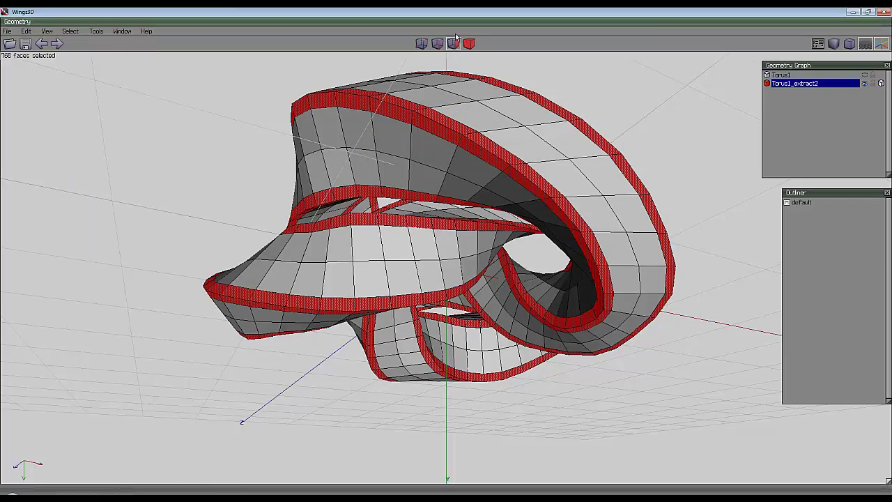
Shell extrude the selected corner face bands by about 0.0072 into separate strips
{"action": "middle_click", "coordinate": [478, 117]}
{"action": "scroll", "coordinate": [443, 260], "scroll_direction": "up", "scroll_amount": 3}
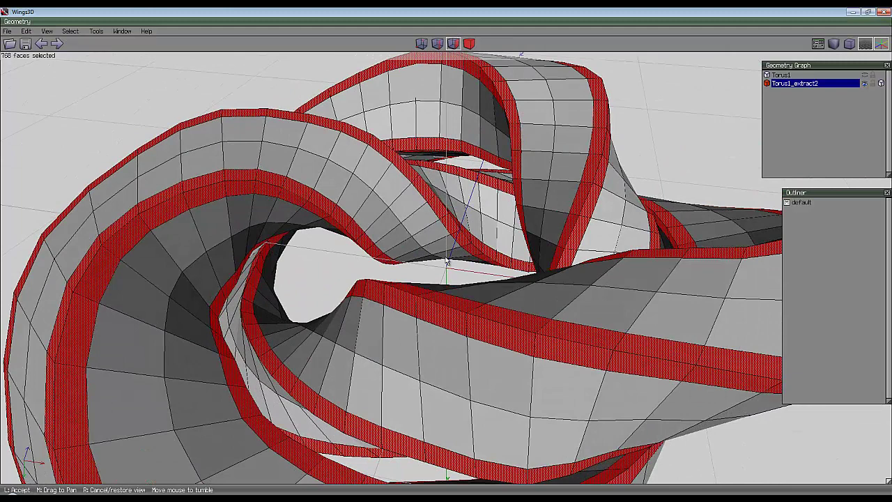
{"action": "left_click", "coordinate": [442, 261]}
{"action": "right_click", "coordinate": [315, 65]}
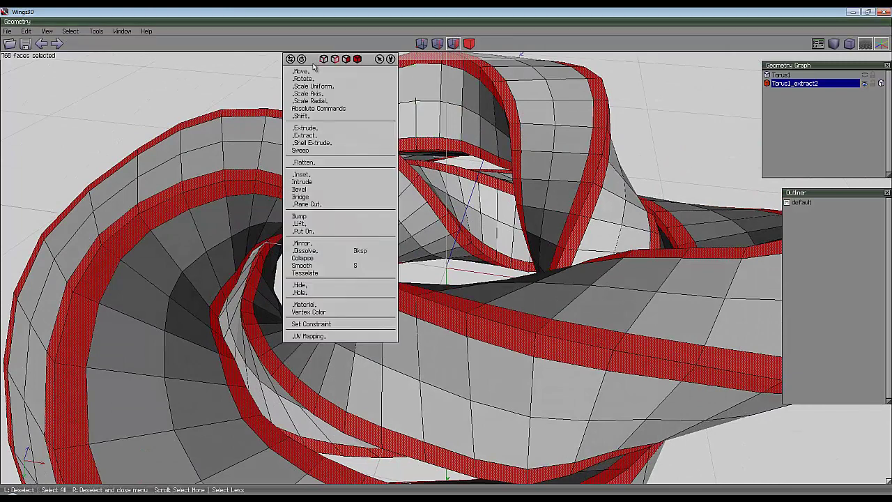
{"action": "left_click", "coordinate": [311, 142]}
{"action": "left_click", "coordinate": [301, 153]}
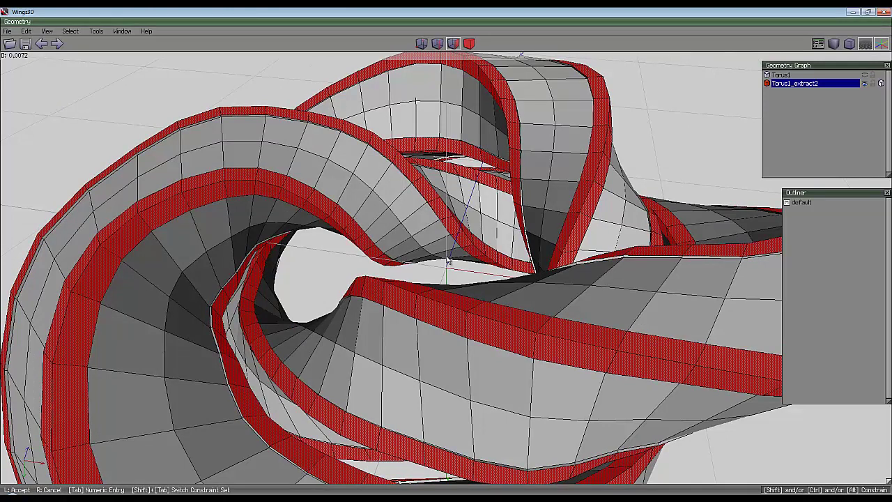
{"action": "left_click", "coordinate": [448, 261]}
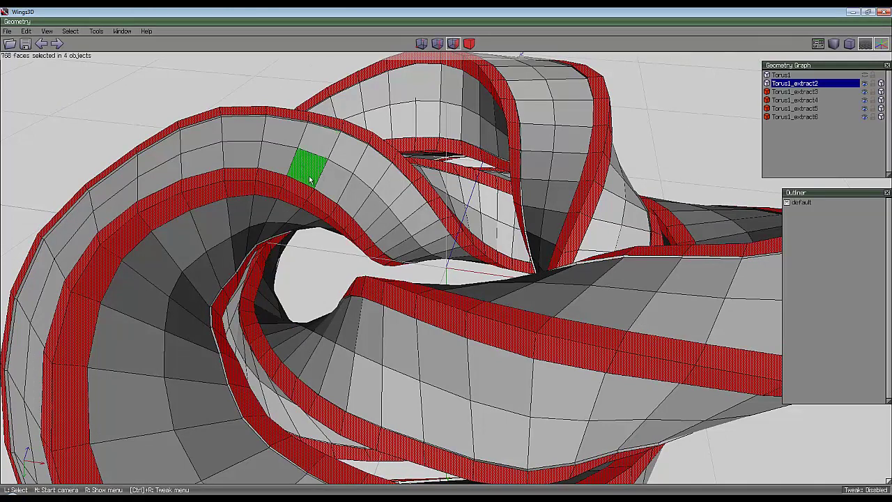
Expand the face selection to include the side faces of the four strips and extrude the selected faces
{"action": "key", "text": "i"}
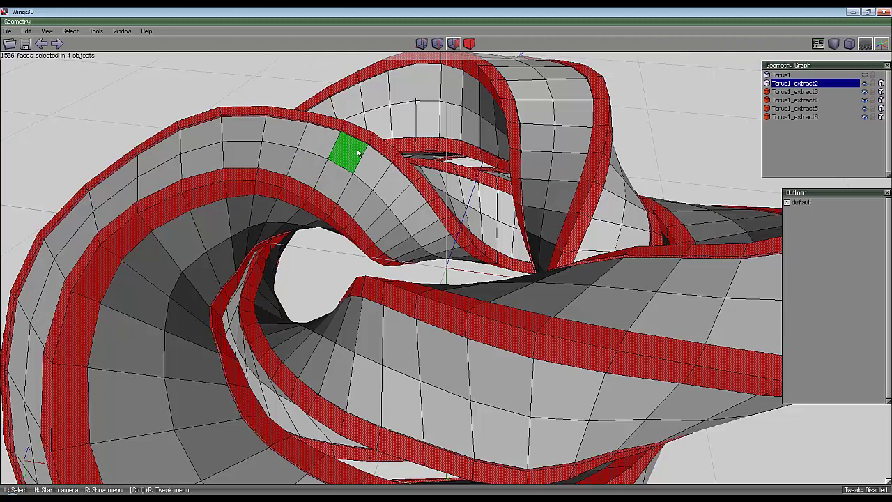
{"action": "right_click", "coordinate": [292, 82]}
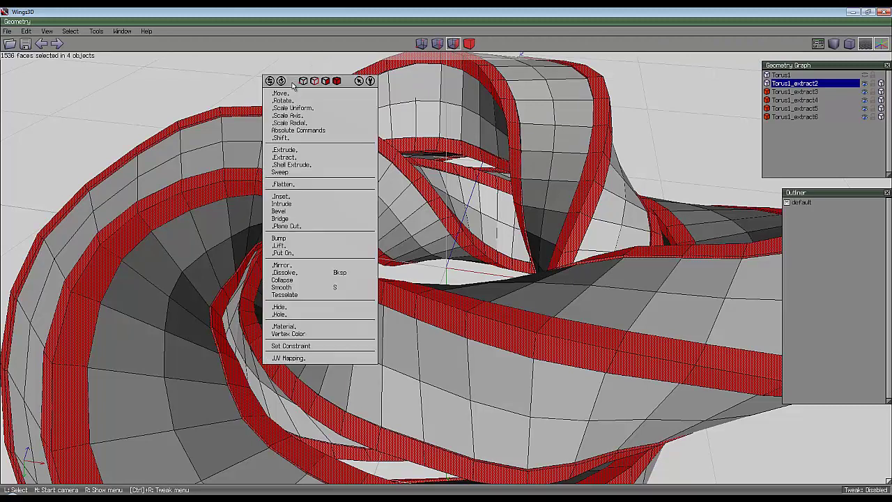
{"action": "left_click", "coordinate": [305, 152]}
{"action": "left_click", "coordinate": [307, 161]}
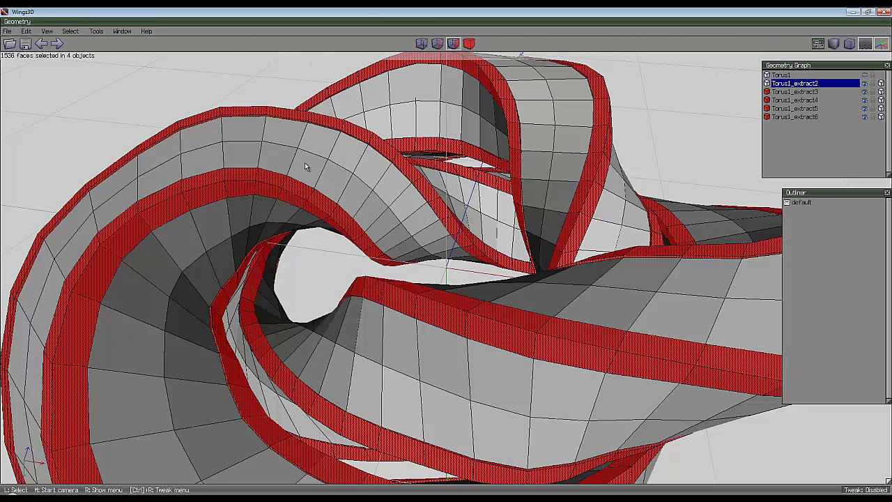
{"action": "left_click", "coordinate": [448, 261]}
Smooth the selected outer and side faces of the four strips twice
{"action": "middle_click_drag", "start_coordinate": [308, 158], "coordinate": [310, 142]}
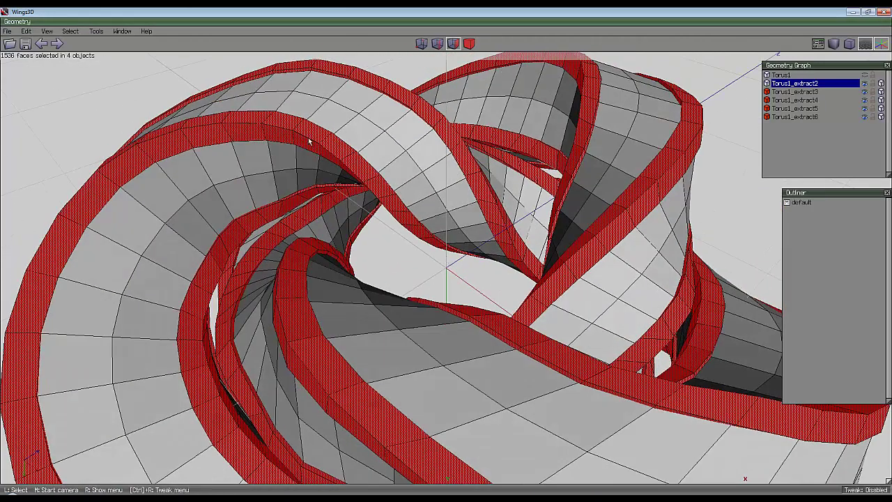
{"action": "key", "text": "s"}
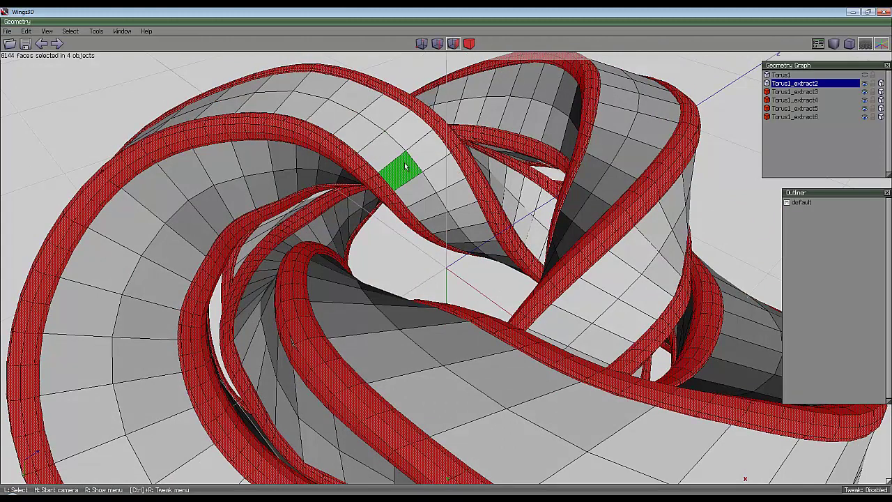
{"action": "key", "text": "s"}
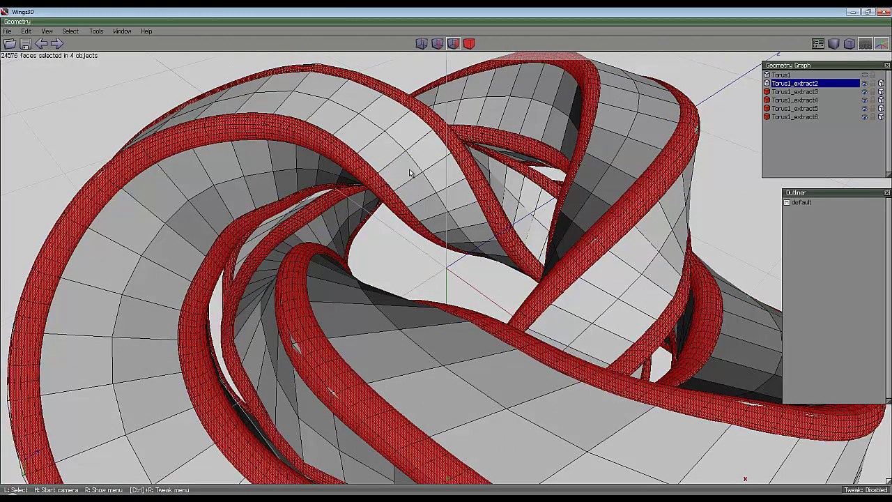
Invert the face selection to the strips' inner faces and turn them into holes, with the knot body Torus1_extract2 hidden
{"action": "left_click", "coordinate": [69, 30]}
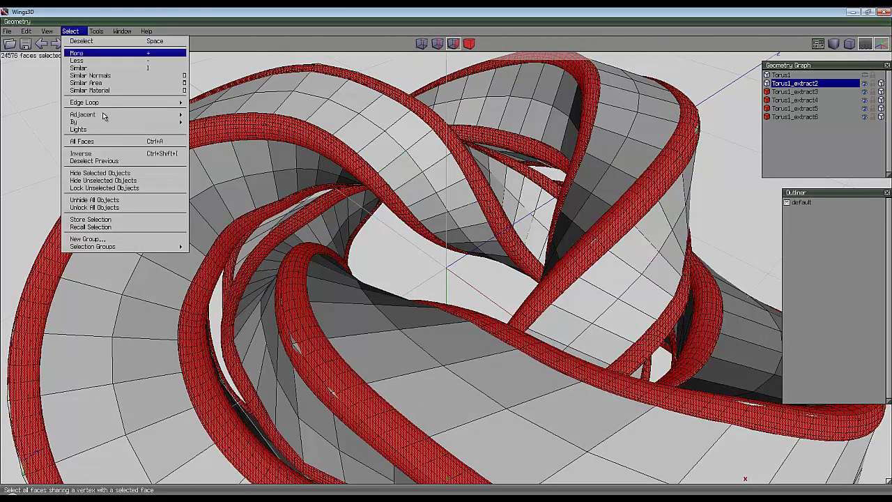
{"action": "left_click", "coordinate": [104, 150]}
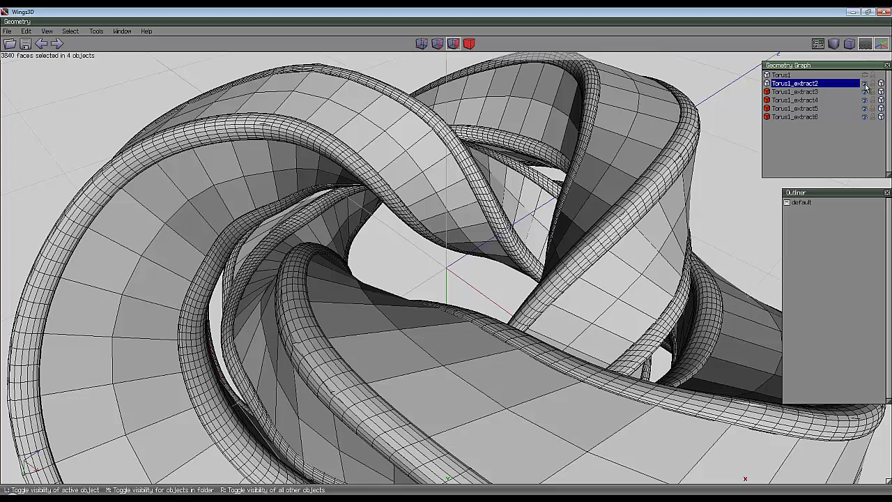
{"action": "left_click", "coordinate": [865, 84]}
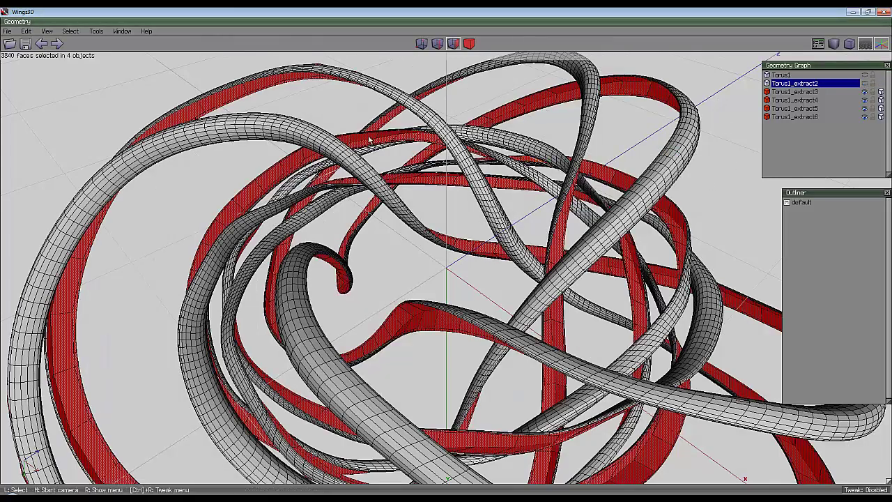
{"action": "right_click", "coordinate": [399, 72]}
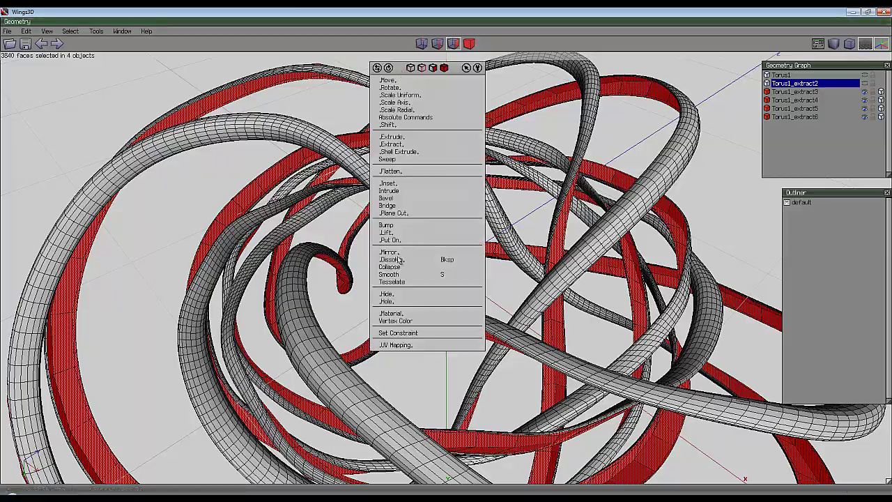
{"action": "left_click", "coordinate": [392, 302]}
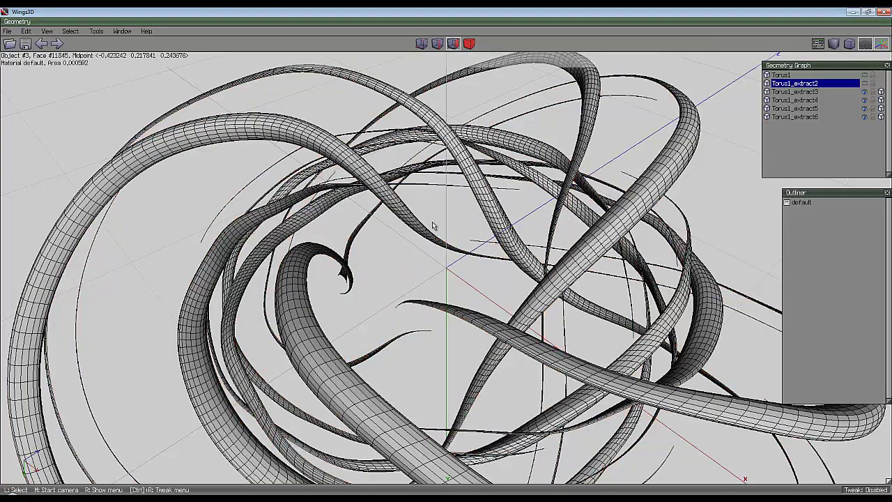
Select the four strip objects Torus1_extract3 to Torus1_extract6 as bodies and combine them into one object
{"action": "middle_click", "coordinate": [434, 226]}
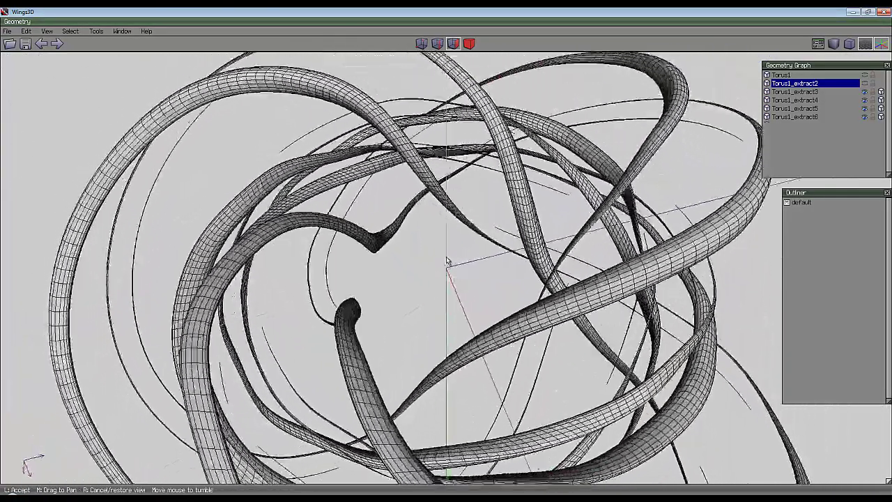
{"action": "left_click", "coordinate": [447, 261]}
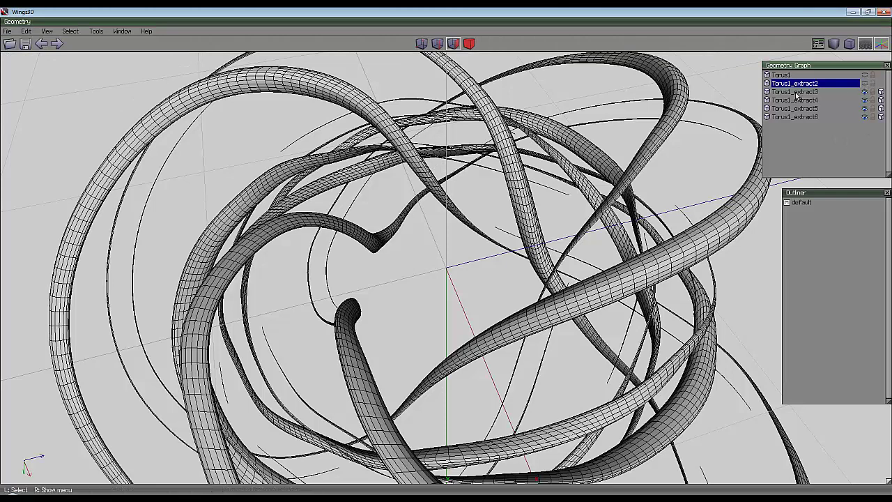
{"action": "left_click", "coordinate": [767, 91]}
{"action": "left_click", "coordinate": [767, 100]}
{"action": "left_click", "coordinate": [767, 108]}
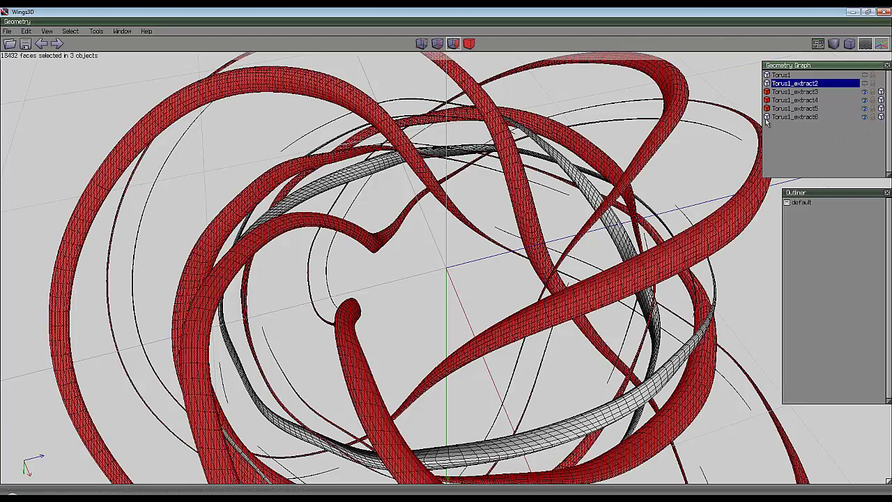
{"action": "left_click", "coordinate": [767, 116]}
{"action": "scroll", "coordinate": [600, 159], "scroll_direction": "down", "scroll_amount": 5}
{"action": "right_click", "coordinate": [526, 106]}
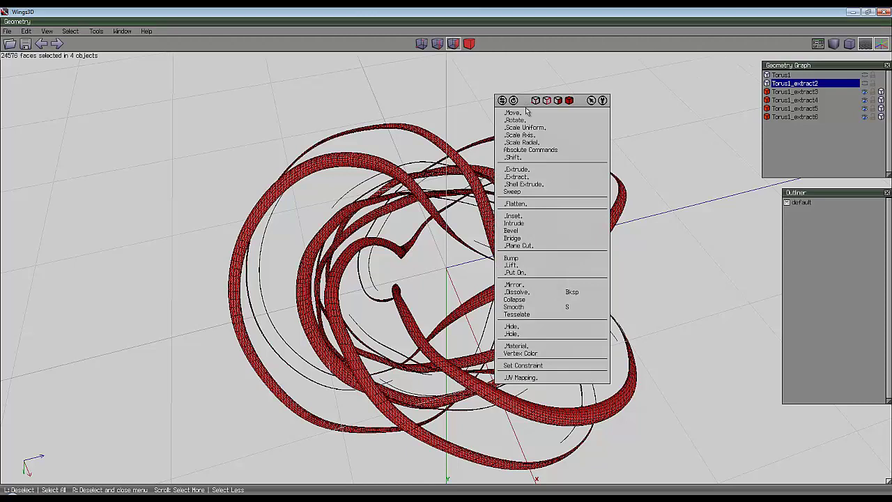
{"action": "left_click", "coordinate": [468, 43]}
{"action": "right_click", "coordinate": [508, 75]}
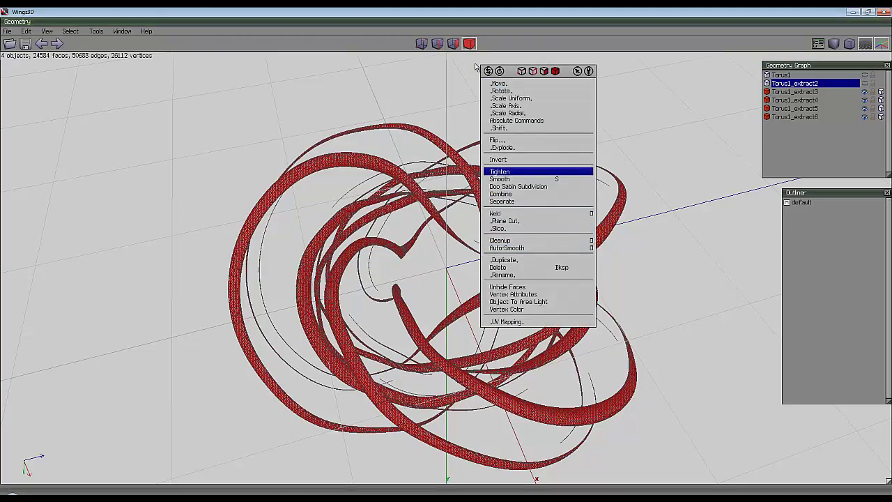
{"action": "left_click", "coordinate": [503, 194]}
Rename the combined strip object as Torus_outer
{"action": "left_click", "coordinate": [793, 91]}
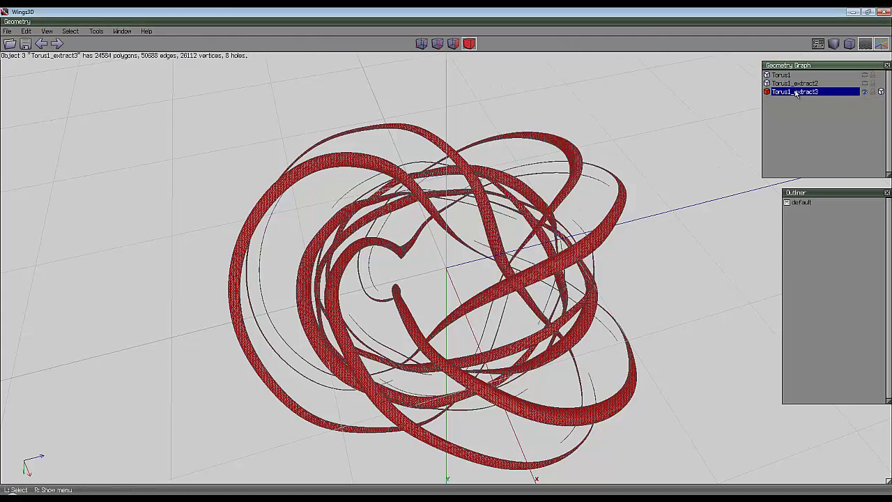
{"action": "right_click", "coordinate": [793, 91]}
{"action": "left_click", "coordinate": [805, 98]}
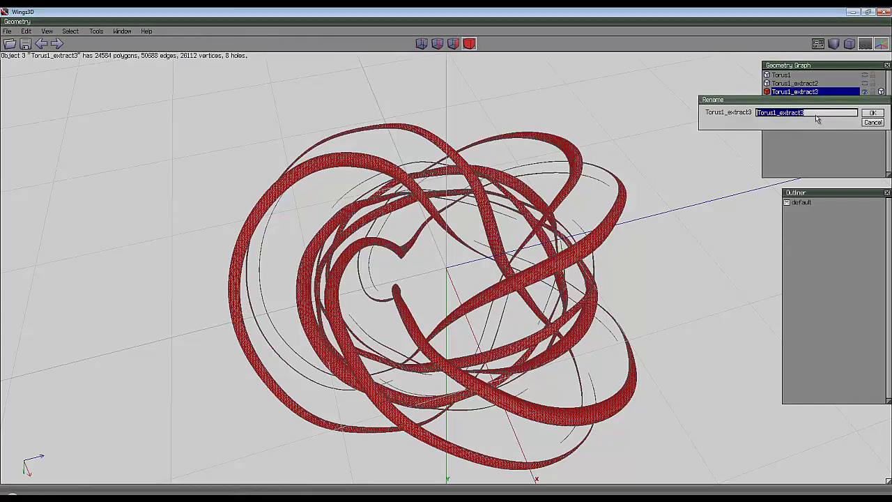
{"action": "left_click", "coordinate": [817, 116]}
{"action": "key", "text": "Return"}
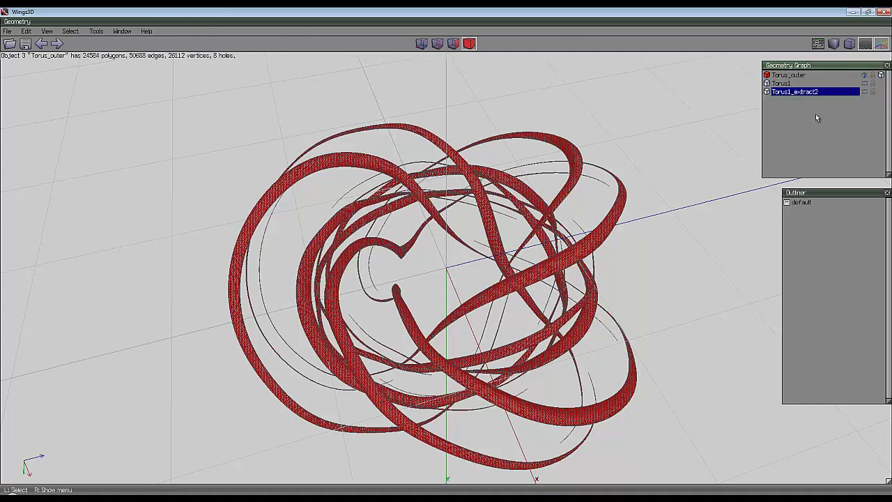
Delete the original torus Torus1 and leave only the knot body Torus1_extract2 visible
{"action": "left_click", "coordinate": [865, 83]}
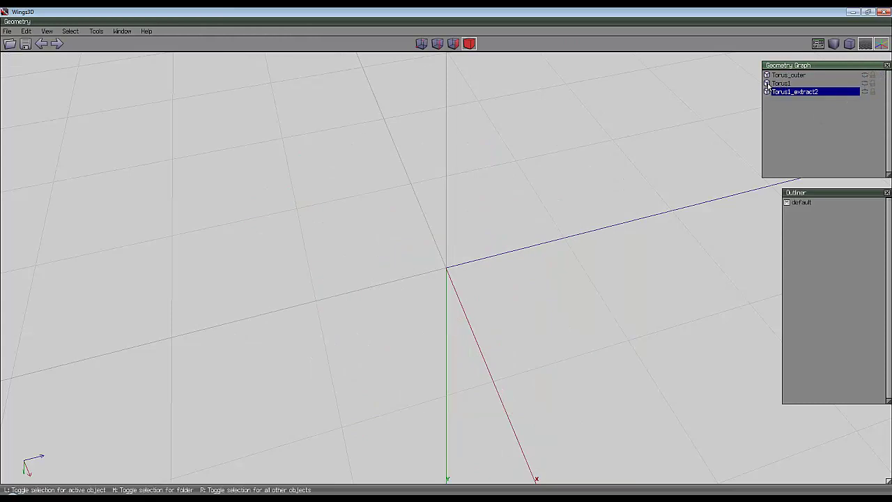
{"action": "left_click", "coordinate": [865, 83]}
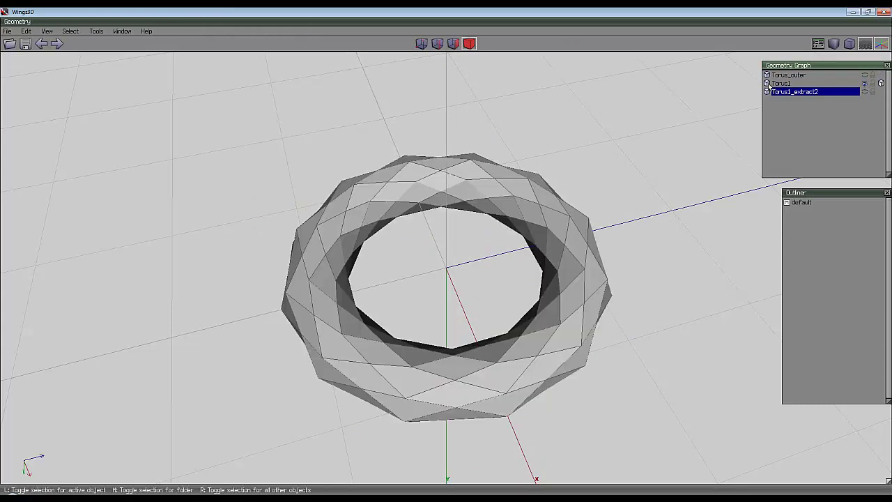
{"action": "left_click", "coordinate": [766, 83]}
{"action": "key", "text": "Delete"}
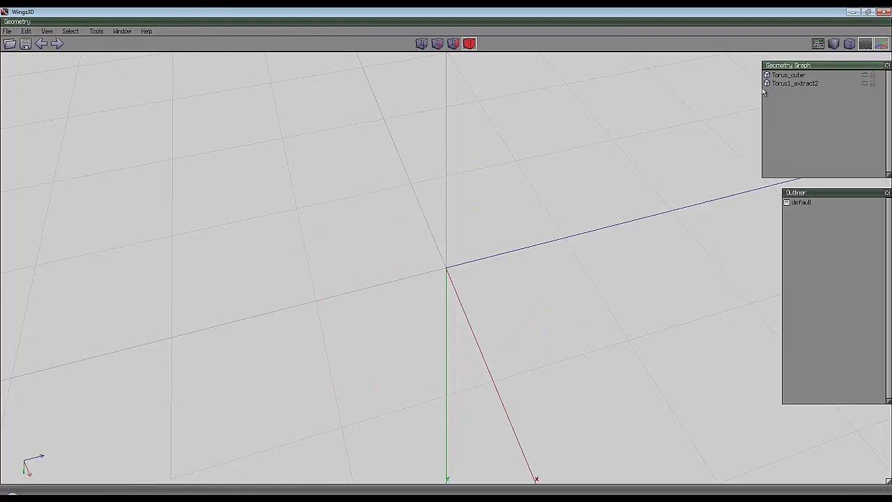
{"action": "left_click", "coordinate": [865, 84]}
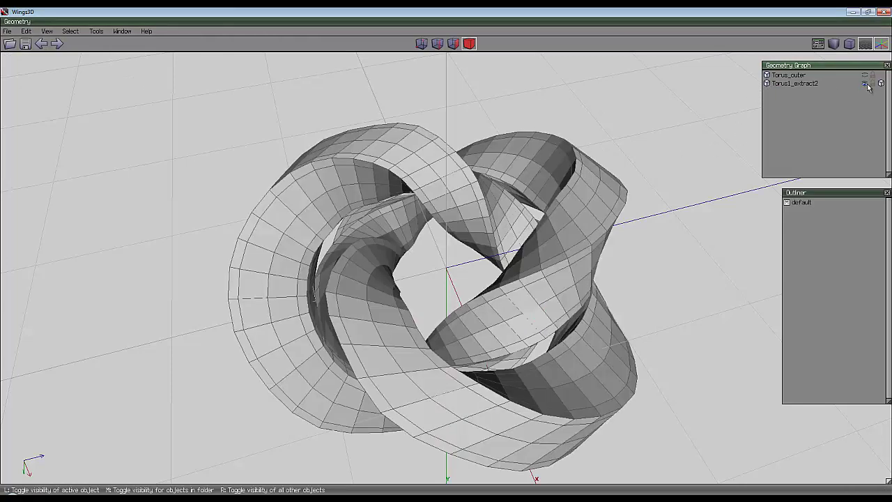
Recall the stored corner-strip face selection on Torus1_extract2 and turn those faces into holes
{"action": "middle_click", "coordinate": [567, 183]}
{"action": "left_click", "coordinate": [493, 98]}
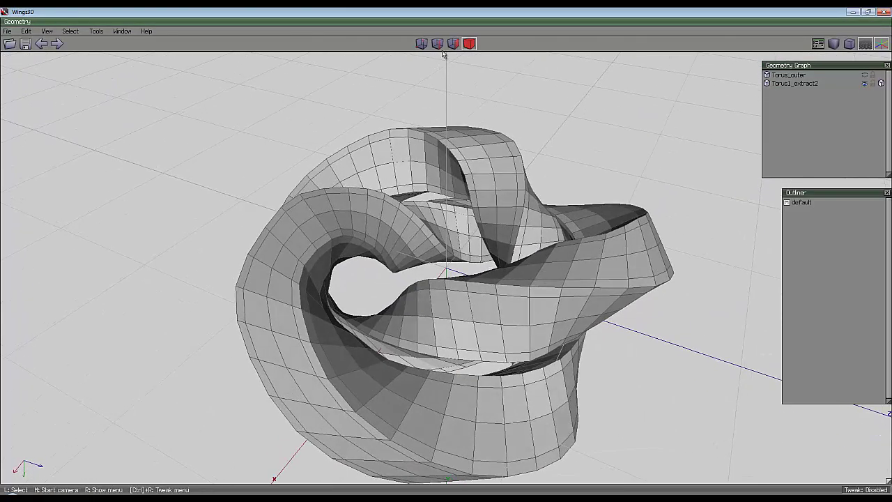
{"action": "left_click", "coordinate": [71, 31]}
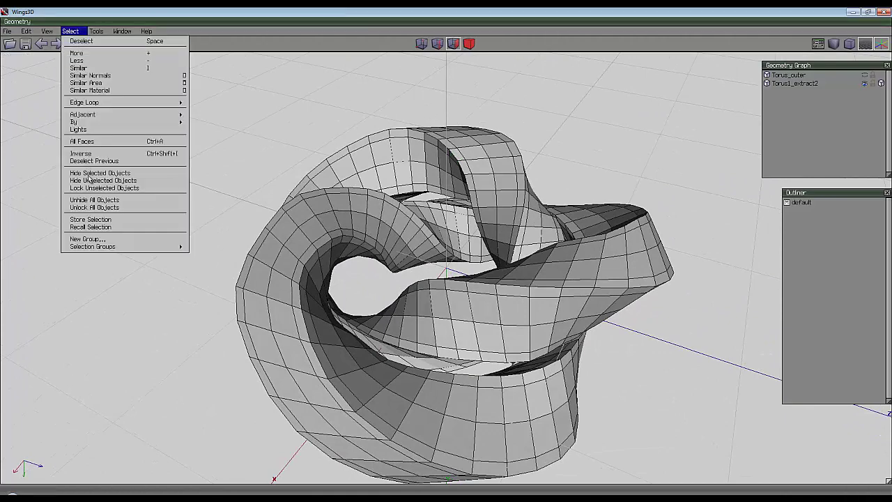
{"action": "left_click", "coordinate": [91, 227]}
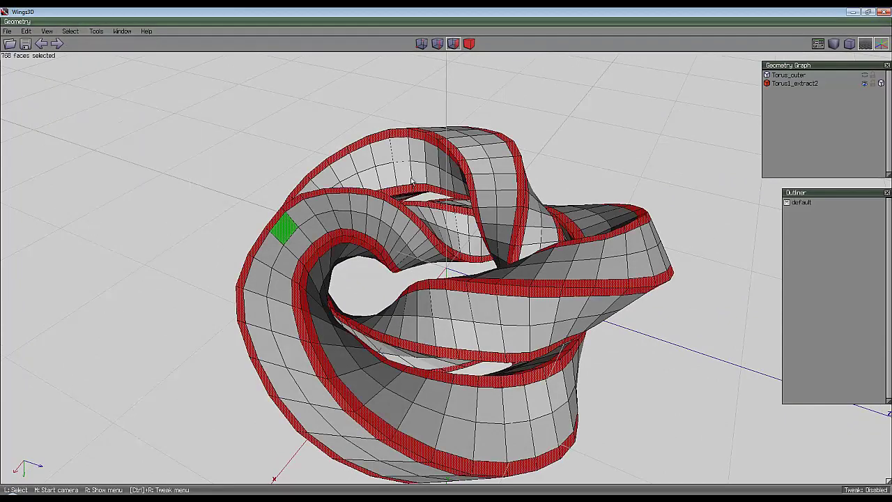
{"action": "right_click", "coordinate": [537, 98]}
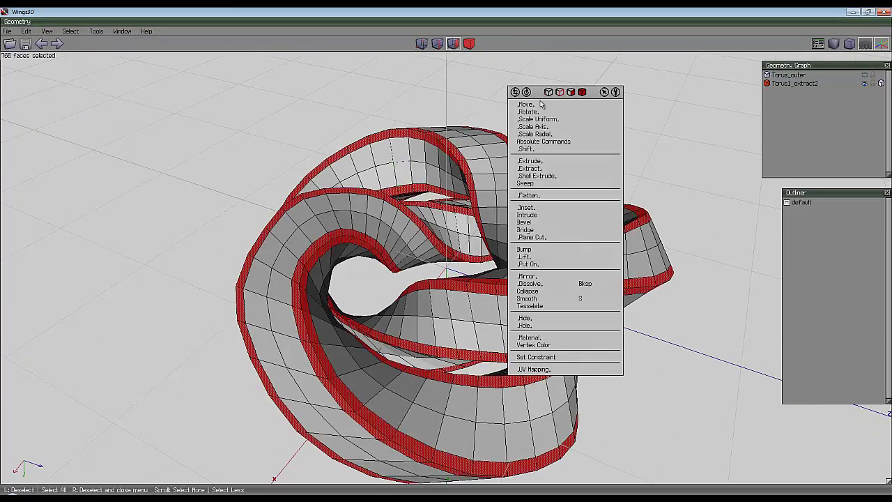
{"action": "left_click", "coordinate": [550, 325]}
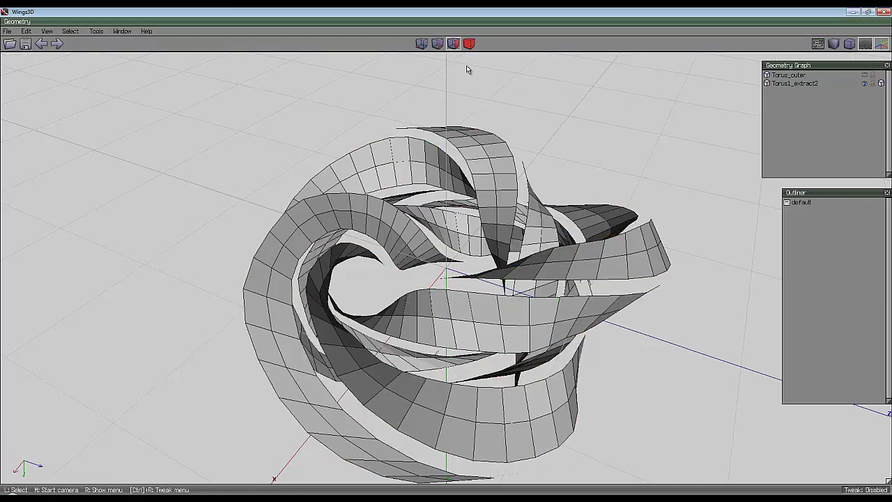
Select all remaining faces of the knot body and inset each face individually to leave a narrow border
{"action": "left_click", "coordinate": [469, 44]}
{"action": "left_click", "coordinate": [478, 149]}
{"action": "left_click", "coordinate": [453, 44]}
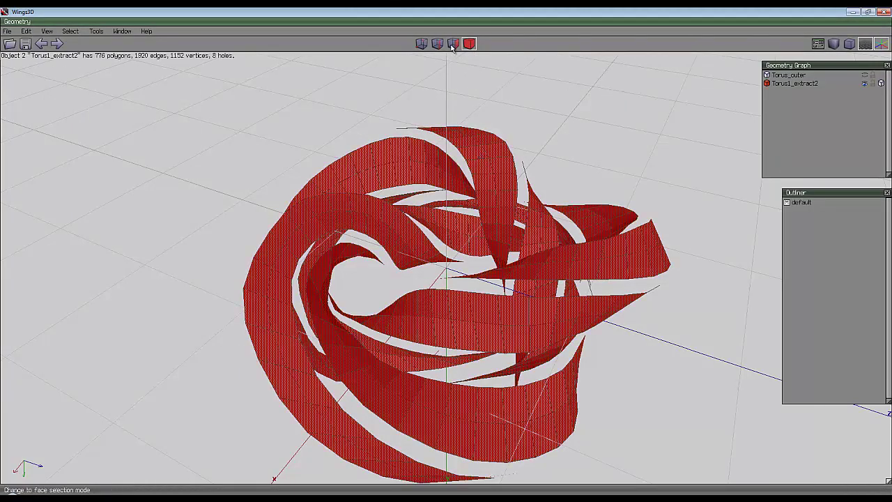
{"action": "right_click", "coordinate": [507, 114]}
{"action": "left_click", "coordinate": [494, 220]}
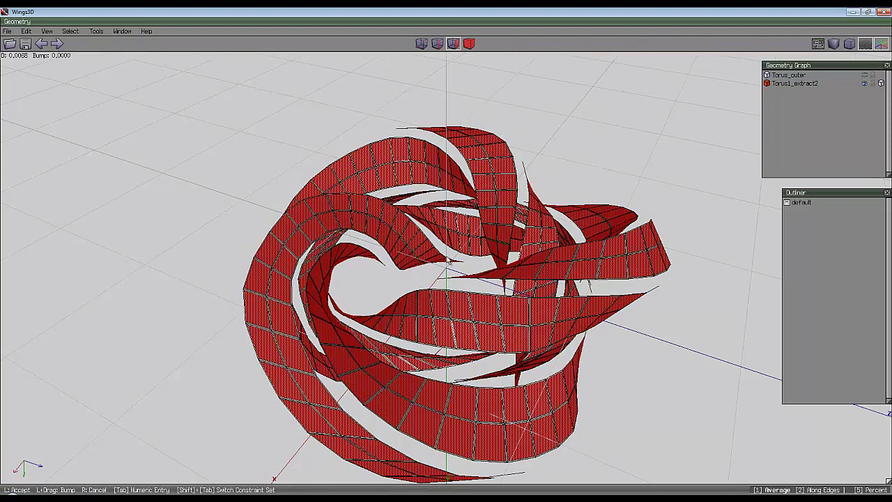
{"action": "left_click", "coordinate": [504, 213]}
Extrude the inset faces inward along their normals by about 0.0072
{"action": "scroll", "coordinate": [442, 216], "scroll_direction": "up", "scroll_amount": 8}
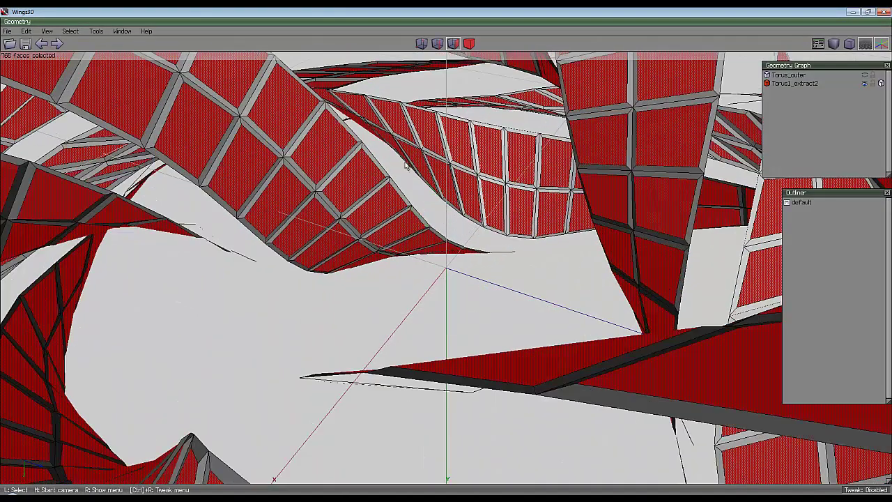
{"action": "right_click", "coordinate": [446, 96]}
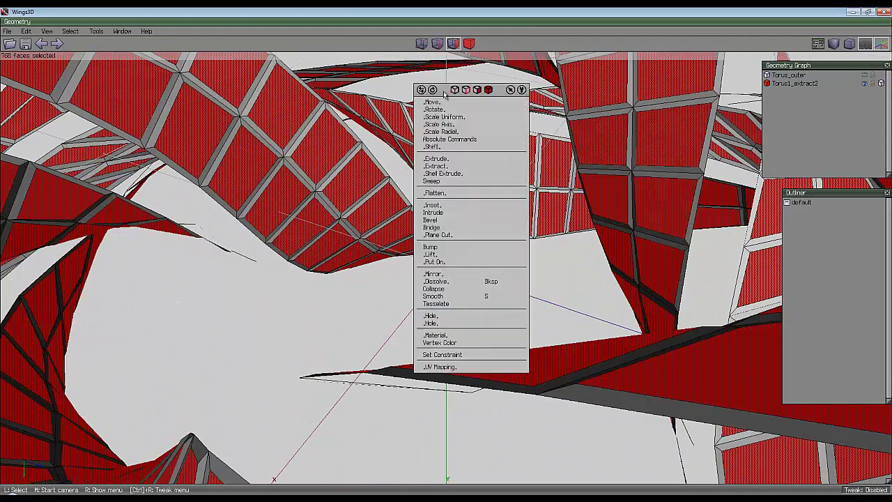
{"action": "left_click", "coordinate": [453, 160]}
{"action": "left_click", "coordinate": [453, 171]}
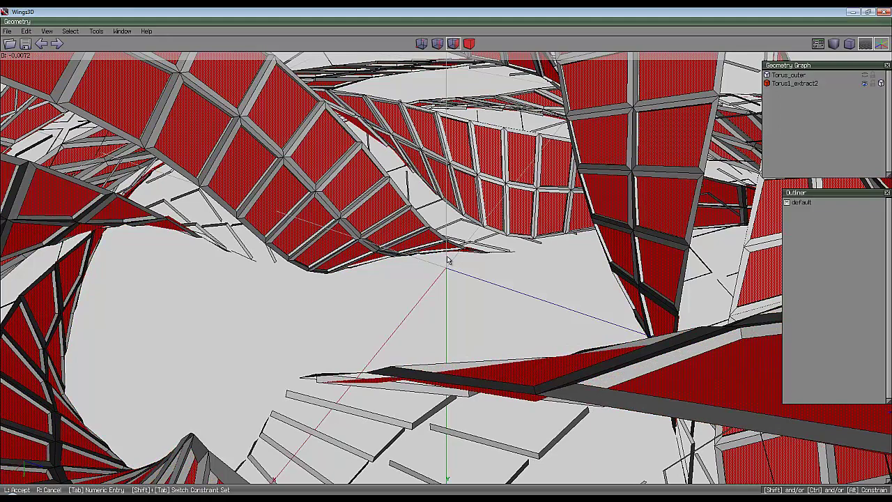
{"action": "left_click", "coordinate": [448, 260]}
Inset the recessed faces again by about 0.011 and collapse each one to a central vertex
{"action": "right_click", "coordinate": [446, 256]}
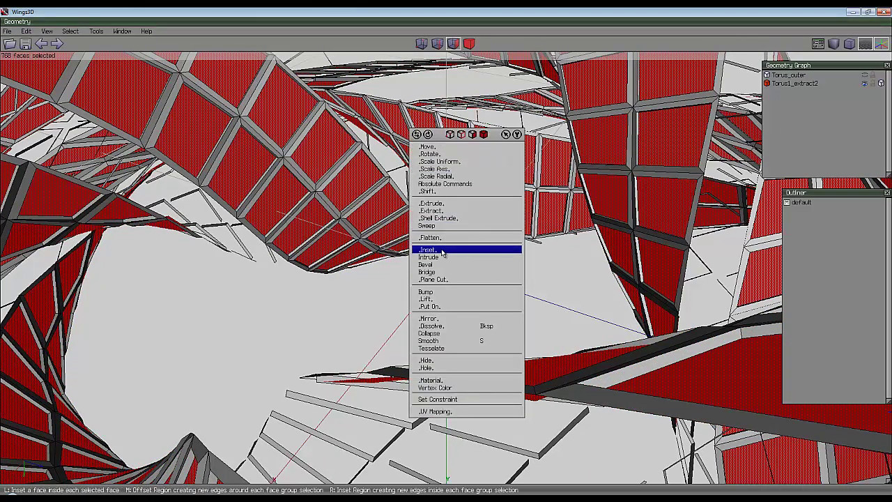
{"action": "left_click", "coordinate": [442, 253]}
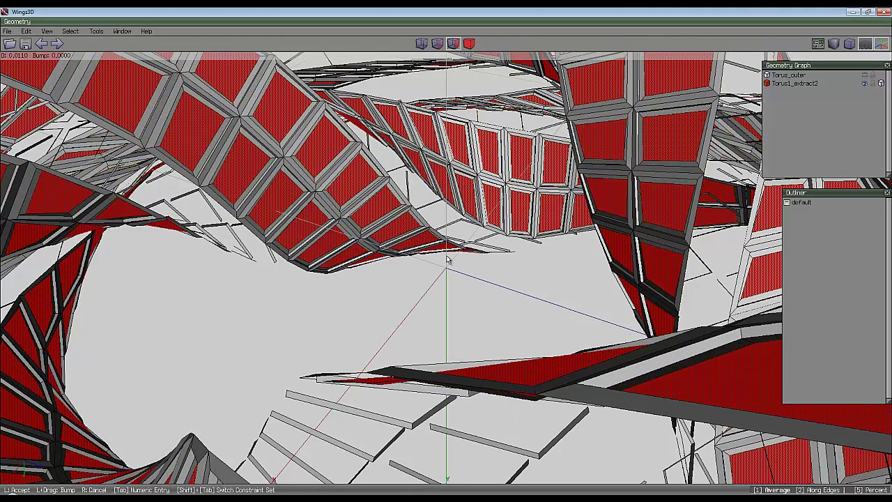
{"action": "left_click", "coordinate": [453, 262]}
{"action": "right_click", "coordinate": [448, 259]}
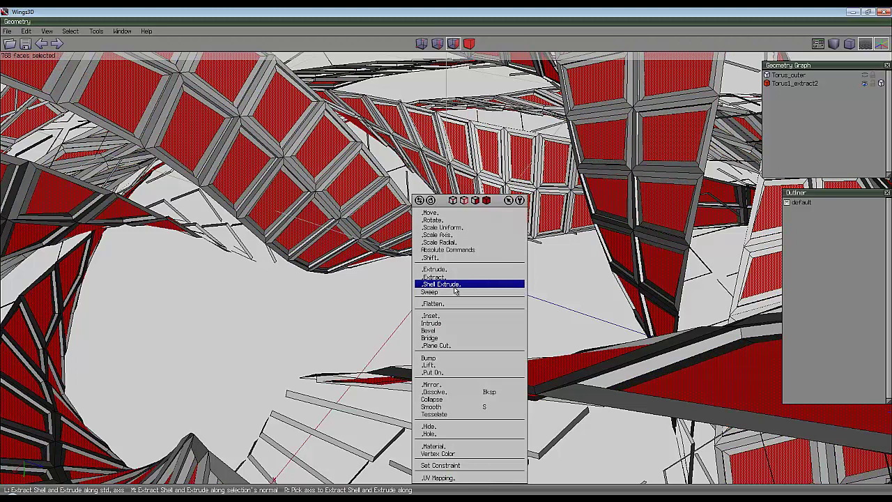
{"action": "left_click", "coordinate": [449, 401]}
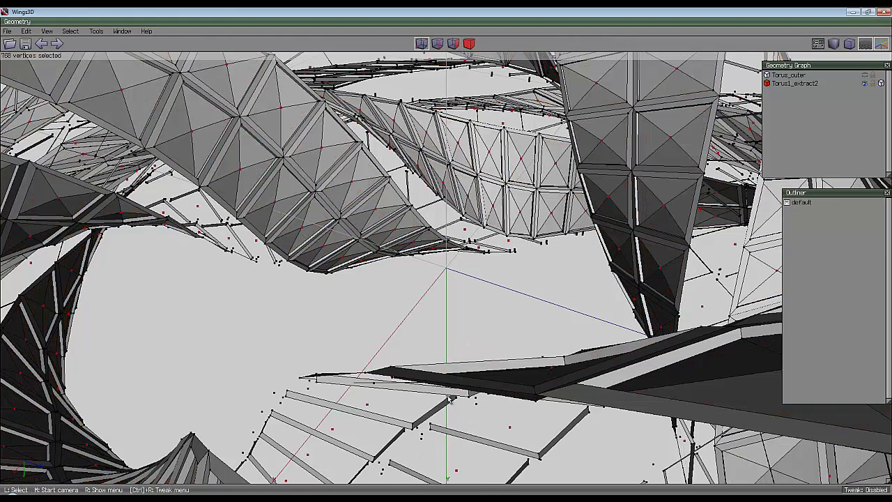
Convert the central vertices to their surrounding triangular faces and inset each triangle by about 0.002
{"action": "left_click", "coordinate": [453, 43]}
{"action": "right_click", "coordinate": [450, 297]}
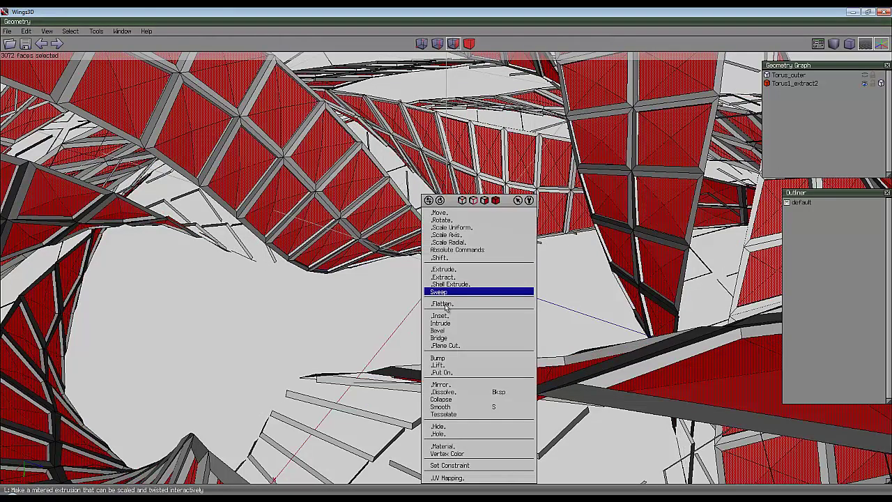
{"action": "left_click", "coordinate": [446, 317]}
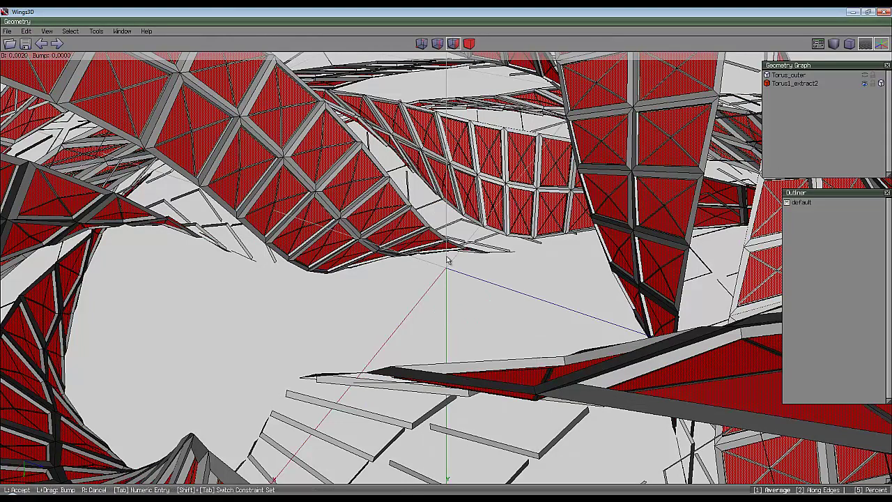
{"action": "right_click", "coordinate": [448, 260]}
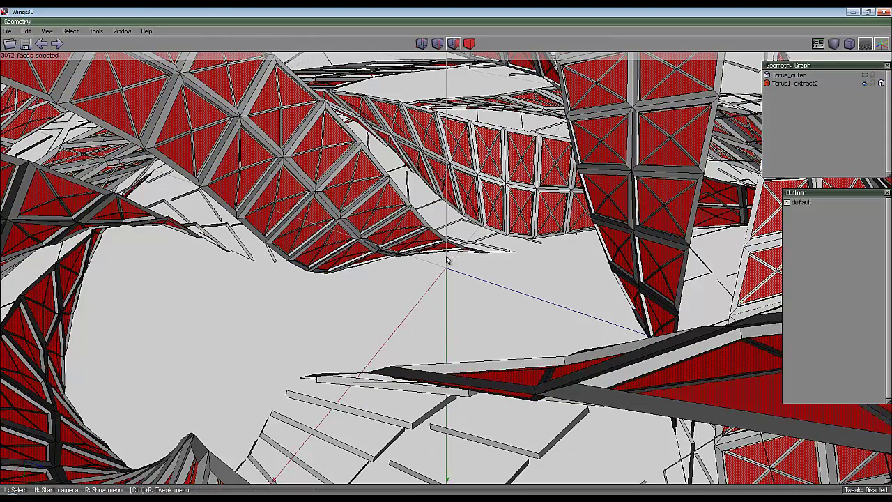
Turn the inset triangles into holes, shell extrude the remaining lattice faces by about 0.0016, and clear the selection
{"action": "right_click", "coordinate": [453, 317]}
{"action": "key", "text": "Escape"}
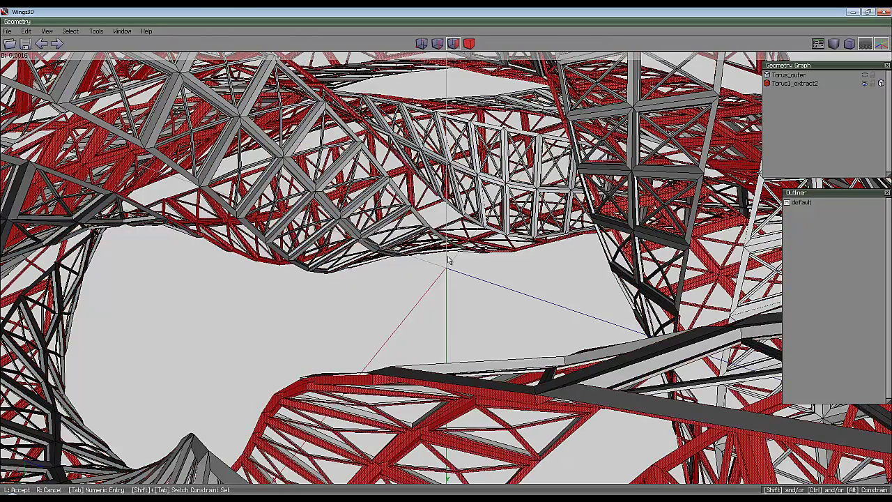
{"action": "left_click", "coordinate": [450, 259]}
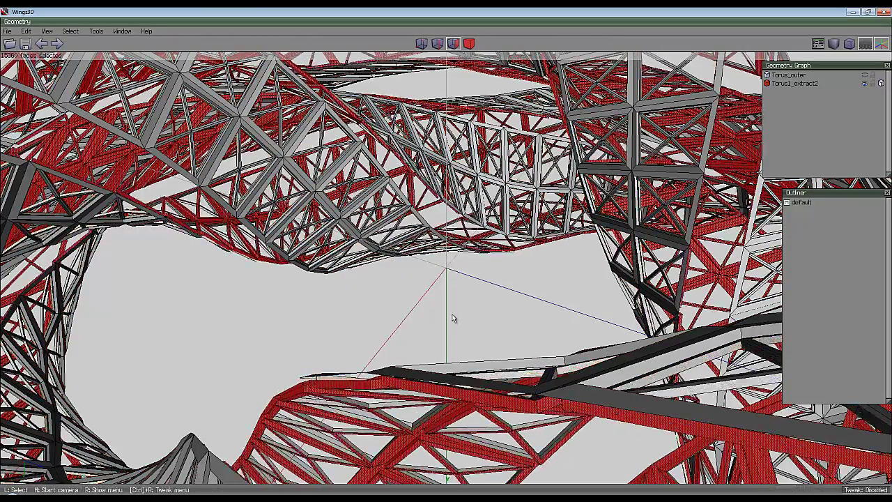
{"action": "key", "text": "f"}
{"action": "key", "text": "space"}
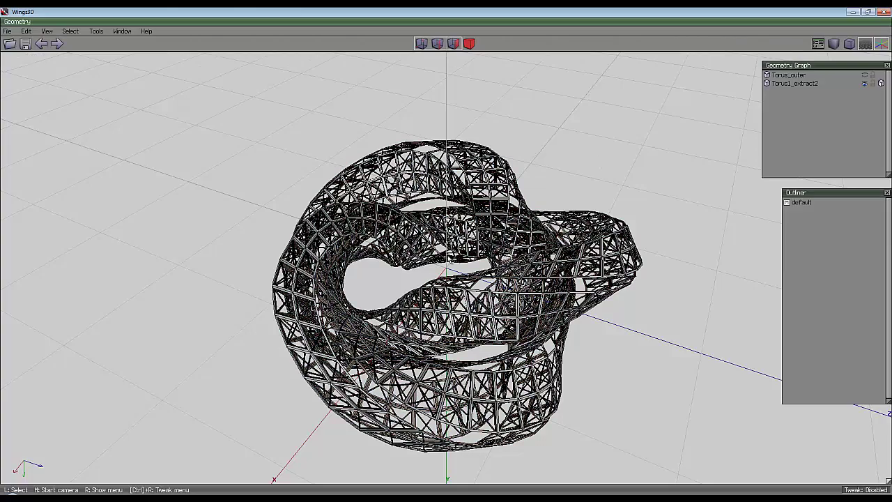
{"action": "middle_click_drag", "start_coordinate": [602, 156], "coordinate": [603, 168]}
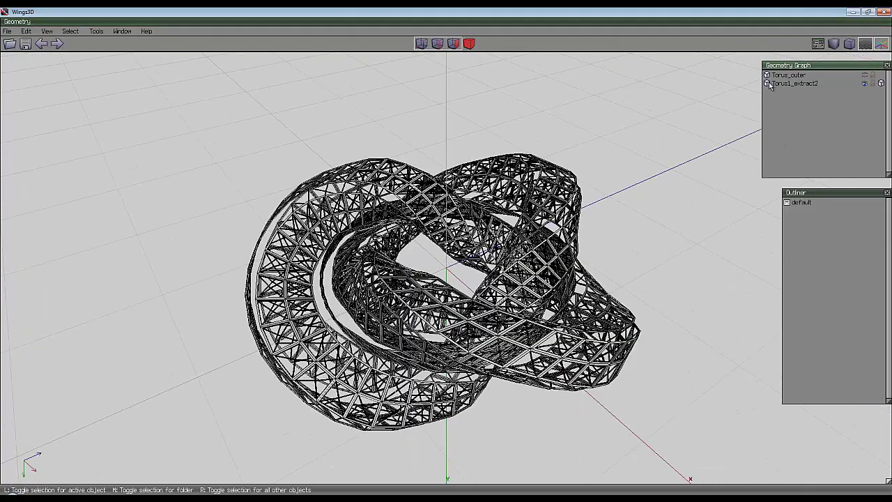
Rename the lattice object Torus1_extract2 as Torus_outer
{"action": "left_click", "coordinate": [789, 85]}
{"action": "right_click", "coordinate": [790, 85]}
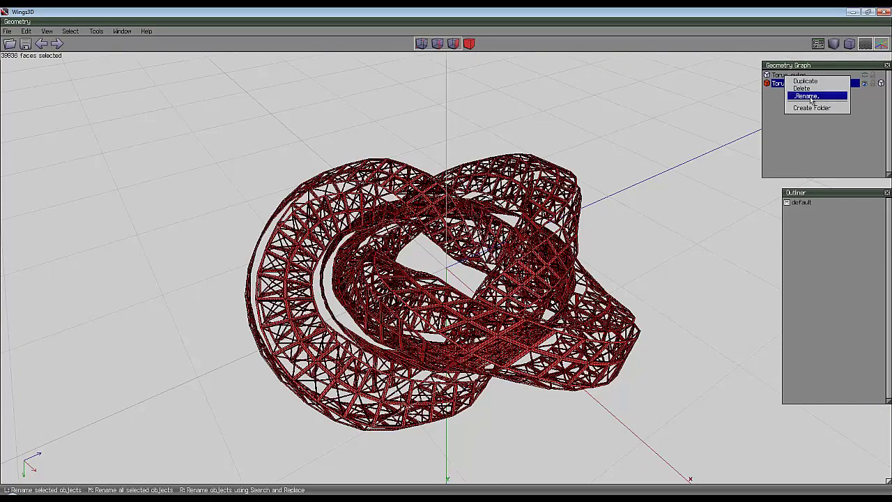
{"action": "left_click", "coordinate": [808, 97]}
{"action": "key", "text": "End"}
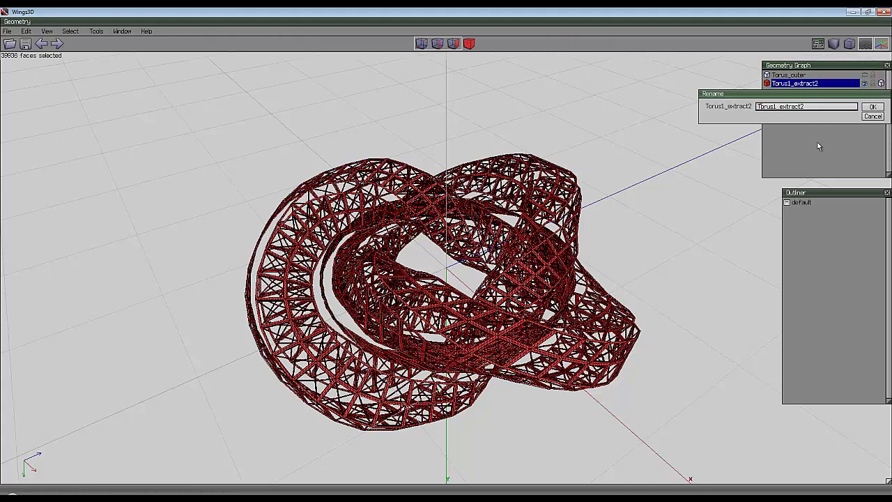
{"action": "key", "text": "BackSpace"}
{"action": "key", "text": "BackSpace"}
{"action": "key", "text": "BackSpace"}
{"action": "key", "text": "BackSpace"}
{"action": "key", "text": "BackSpace"}
{"action": "key", "text": "BackSpace"}
{"action": "key", "text": "BackSpace"}
{"action": "key", "text": "BackSpace"}
{"action": "key", "text": "BackSpace"}
{"action": "key", "text": "BackSpace"}
{"action": "type", "text": "_outer"}
{"action": "left_click", "coordinate": [872, 106]}
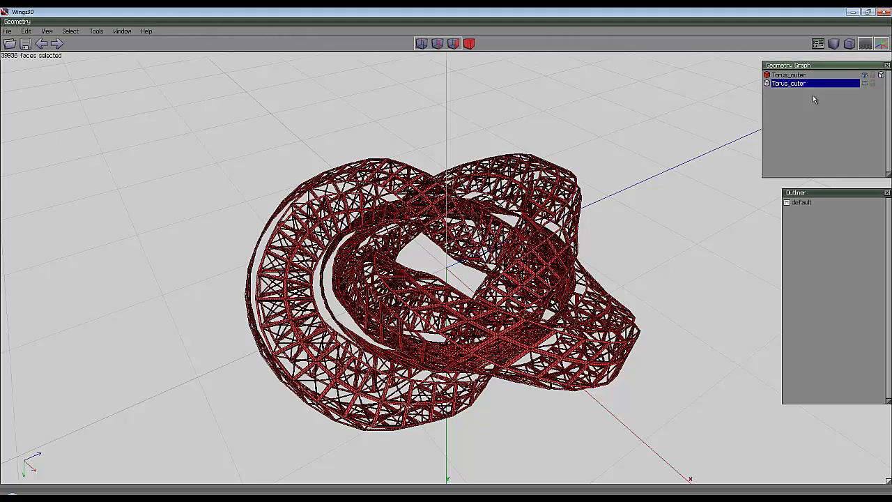
Show the hidden outer rims together with the lattice and leave only the lattice object selected
{"action": "left_click", "coordinate": [866, 85]}
{"action": "middle_click", "coordinate": [643, 165]}
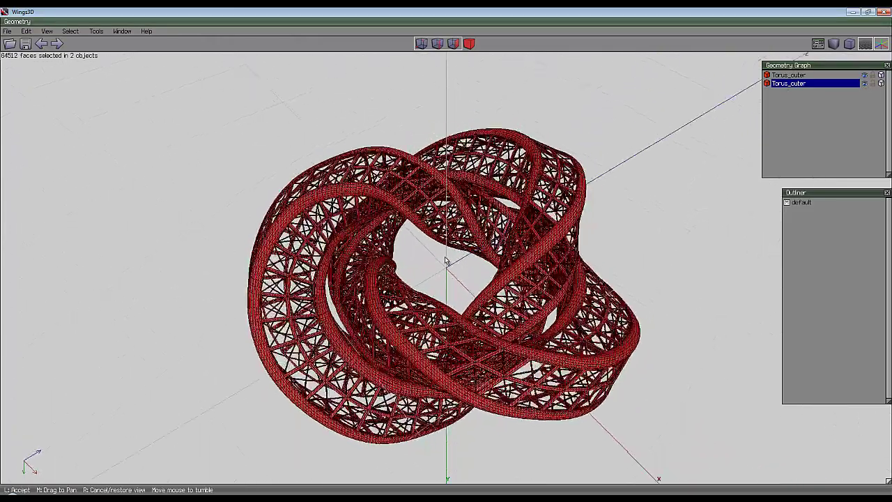
{"action": "left_click", "coordinate": [446, 261]}
{"action": "left_click", "coordinate": [766, 83]}
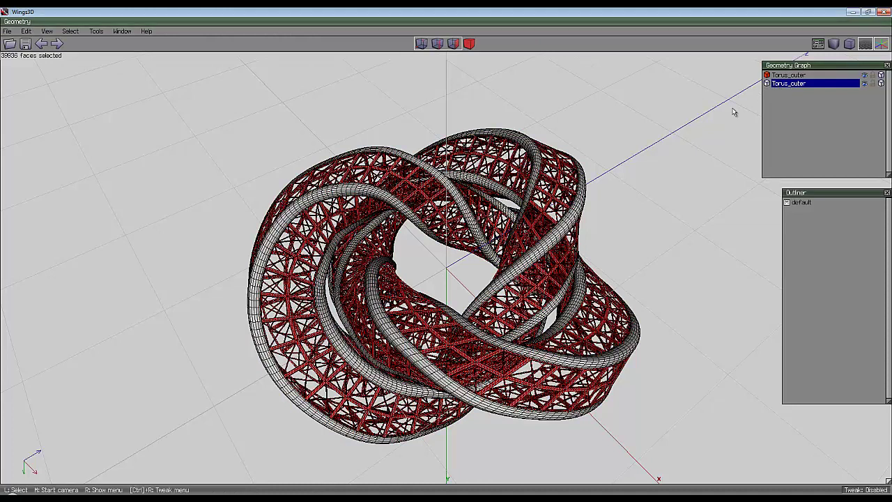
Rename the lattice object as Torus_inner
{"action": "left_click", "coordinate": [799, 75]}
{"action": "right_click", "coordinate": [801, 77]}
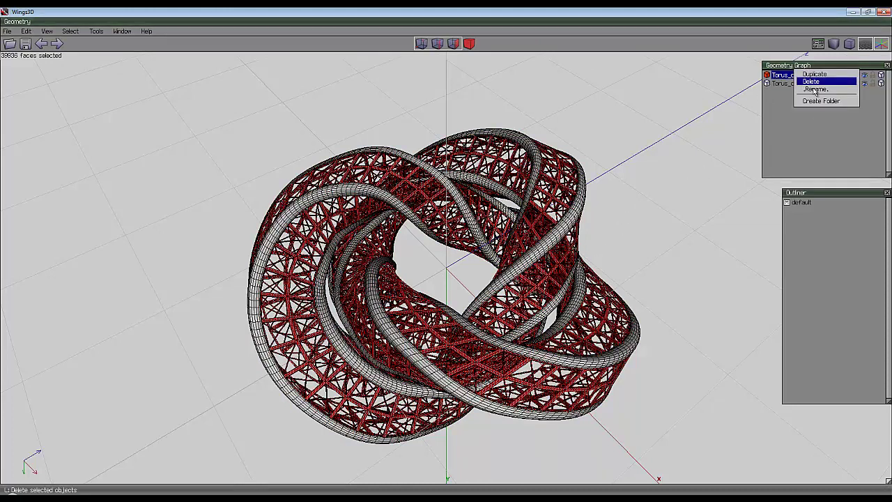
{"action": "left_click", "coordinate": [810, 85]}
{"action": "left_click", "coordinate": [806, 103]}
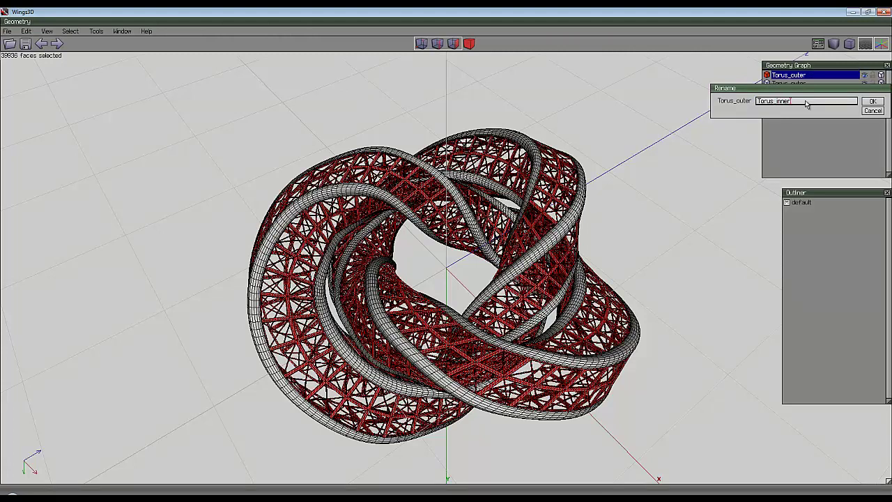
{"action": "key", "text": "Return"}
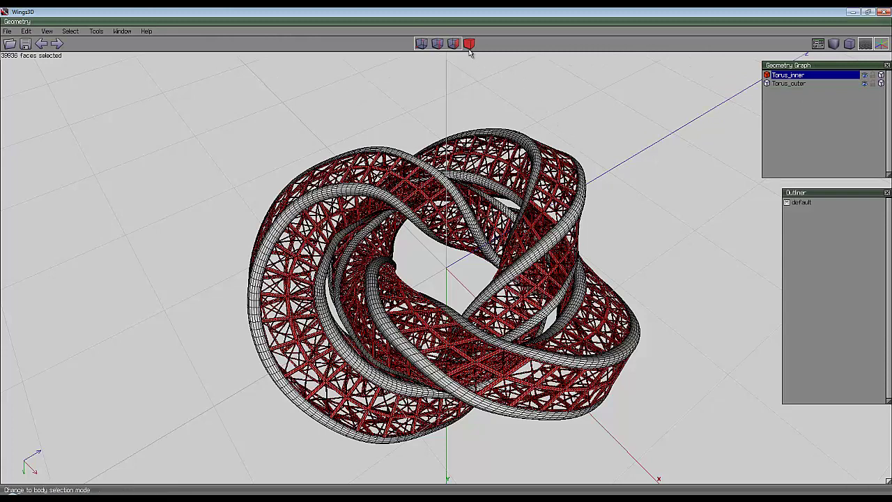
Assign a new material named Inner, with its default properties, to the faces of Torus_inner
{"action": "right_click", "coordinate": [552, 89]}
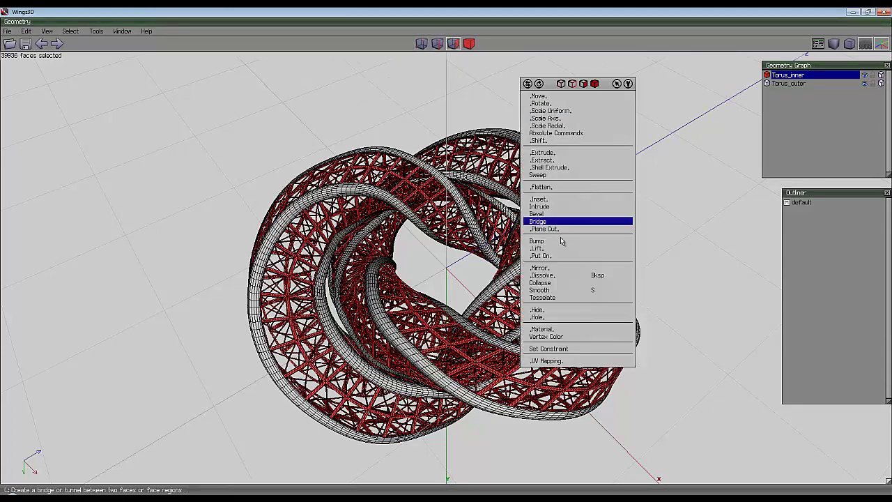
{"action": "right_click", "coordinate": [566, 330]}
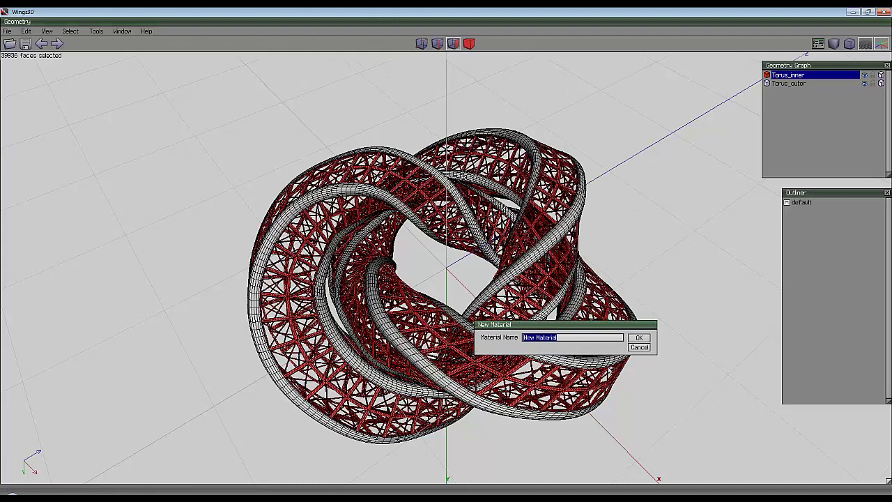
{"action": "key", "text": "BackSpace"}
{"action": "key", "text": "Return"}
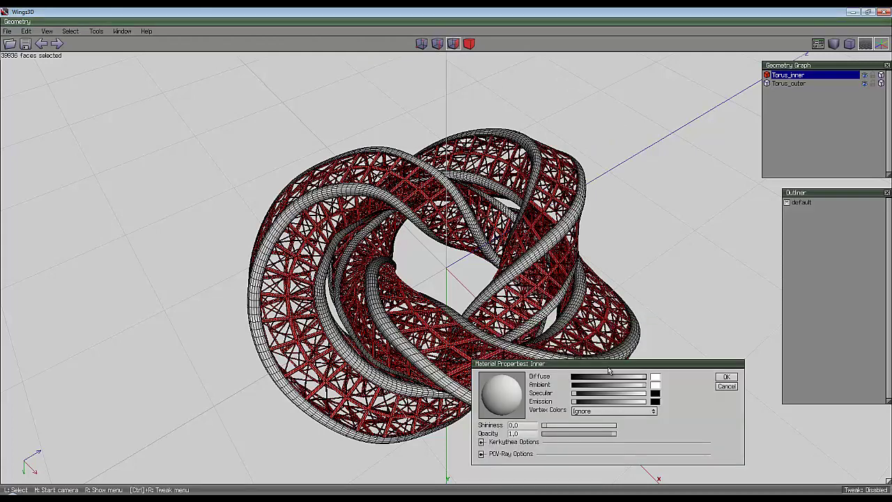
{"action": "left_click", "coordinate": [728, 373]}
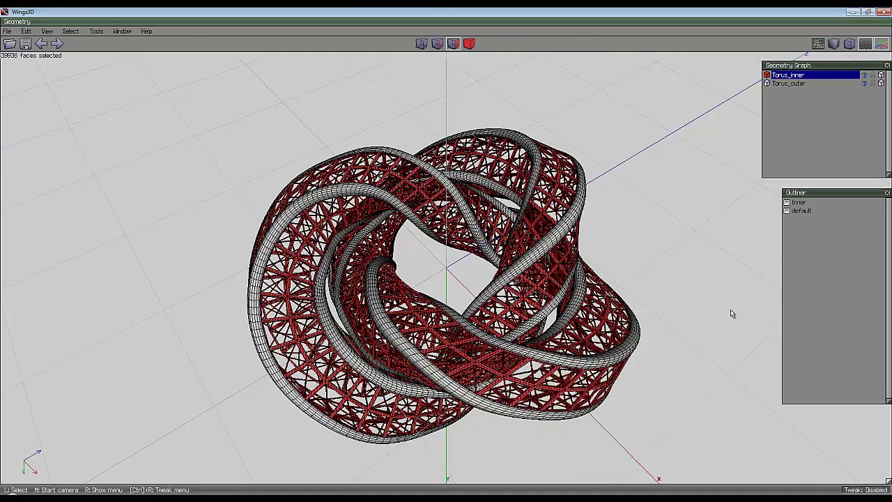
Assign a new material named Outer, with a darker mid-grey diffuse colour, to all faces of Torus_outer instead of Torus_inner
{"action": "right_click", "coordinate": [768, 84]}
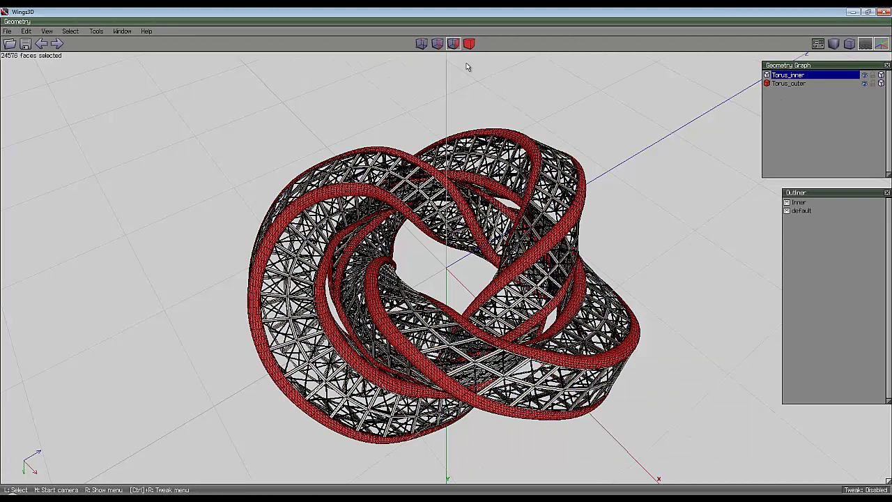
{"action": "right_click", "coordinate": [472, 89]}
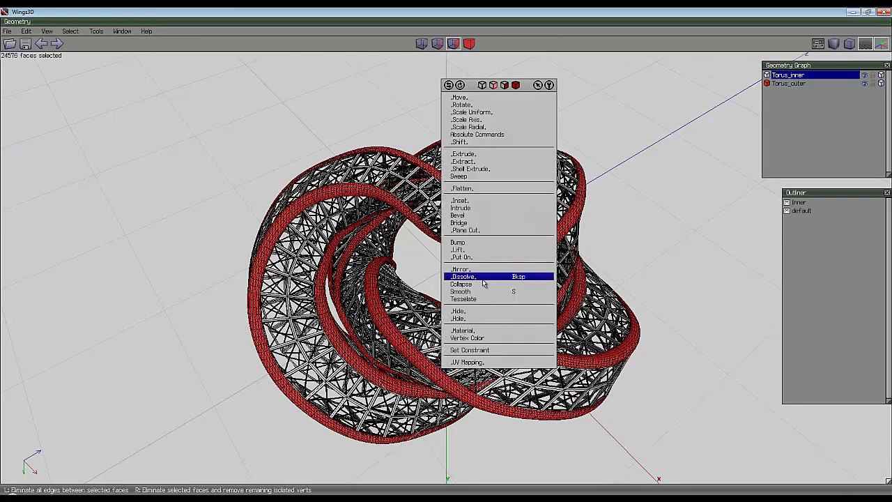
{"action": "left_click", "coordinate": [486, 330]}
{"action": "type", "text": "Outer"}
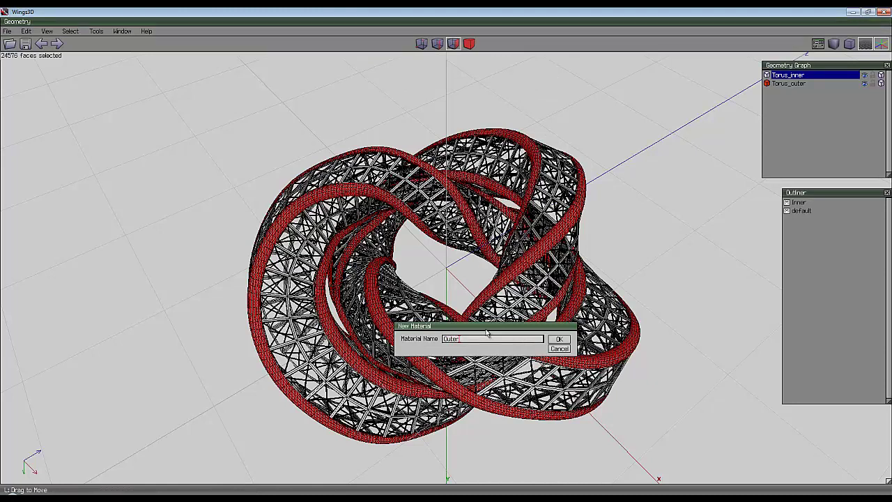
{"action": "left_click", "coordinate": [559, 338]}
{"action": "left_click_drag", "start_coordinate": [522, 339], "coordinate": [486, 342]}
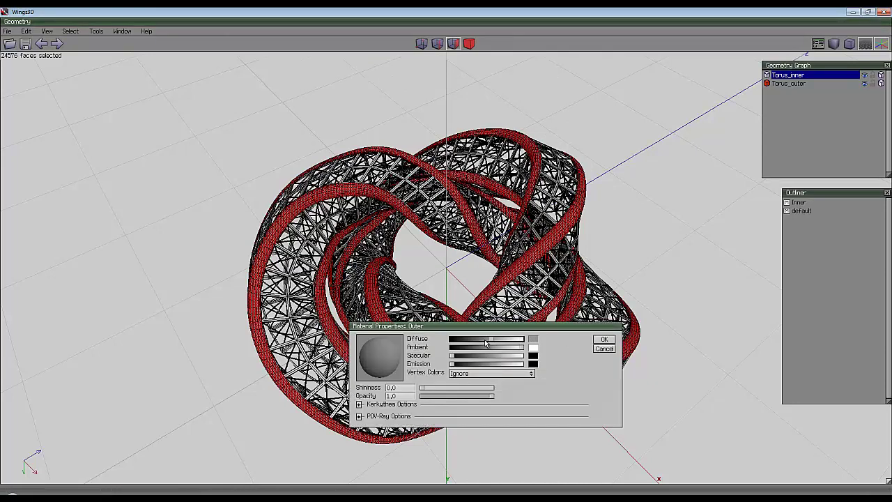
{"action": "left_click", "coordinate": [603, 340]}
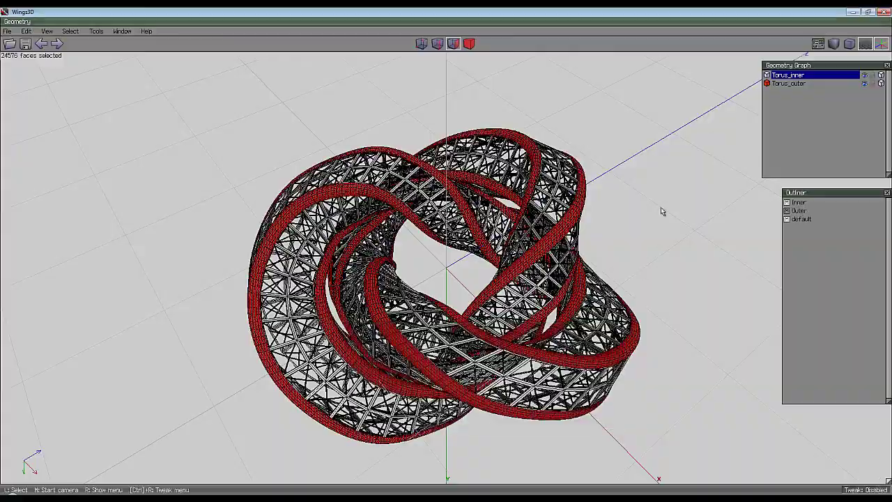
Clear the face selection and examine the knot ring's lattice and outer rims from several angles
{"action": "middle_click", "coordinate": [655, 175]}
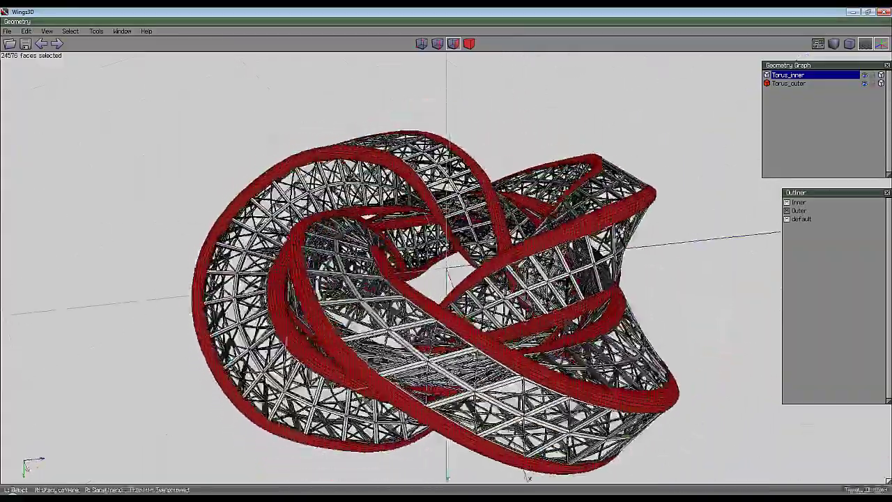
{"action": "left_click", "coordinate": [448, 260]}
{"action": "key", "text": "space"}
{"action": "middle_click", "coordinate": [448, 260]}
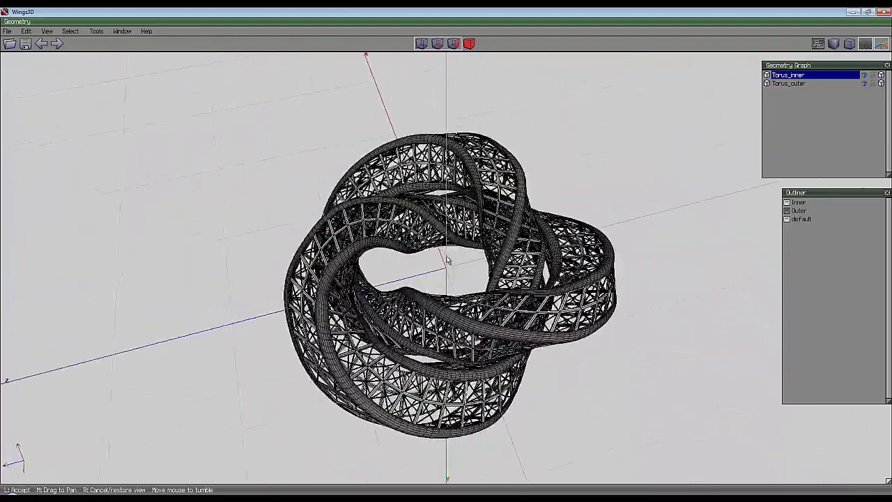
{"action": "left_click", "coordinate": [448, 260]}
{"action": "scroll", "coordinate": [565, 166], "scroll_direction": "up", "scroll_amount": 4}
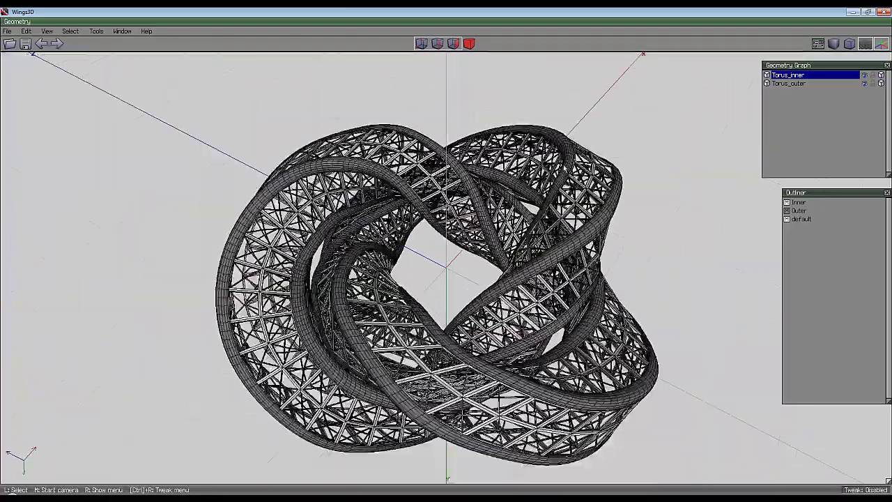